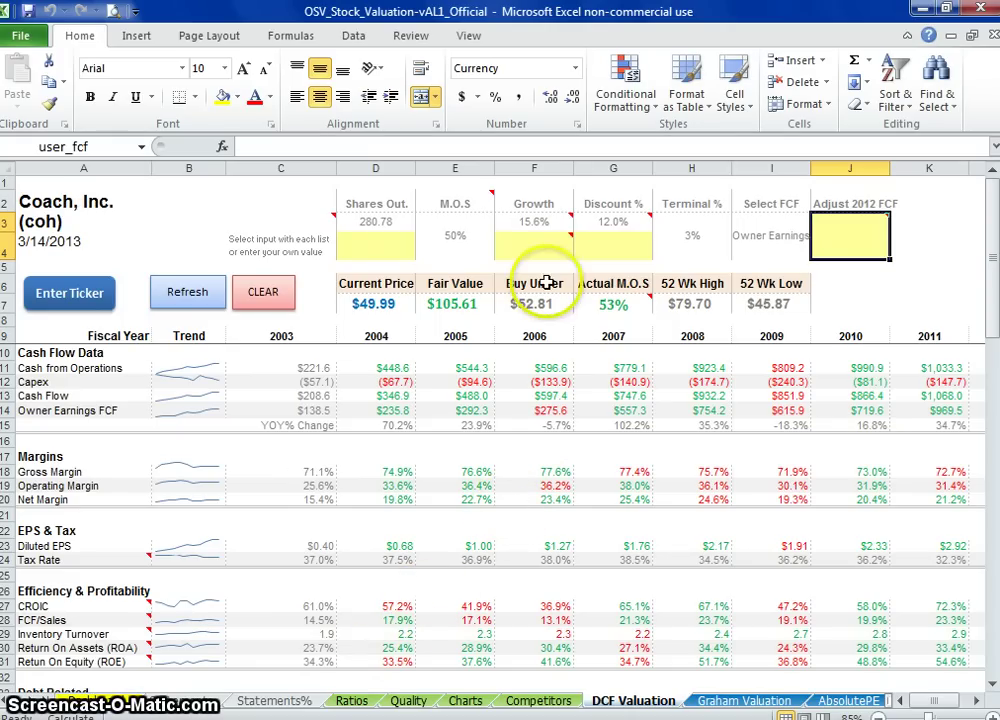
Step: Read the Growth input's comment, then scroll down to the 5 and 10 Year Multi-Year Performance tables
mouse_move(540, 253)
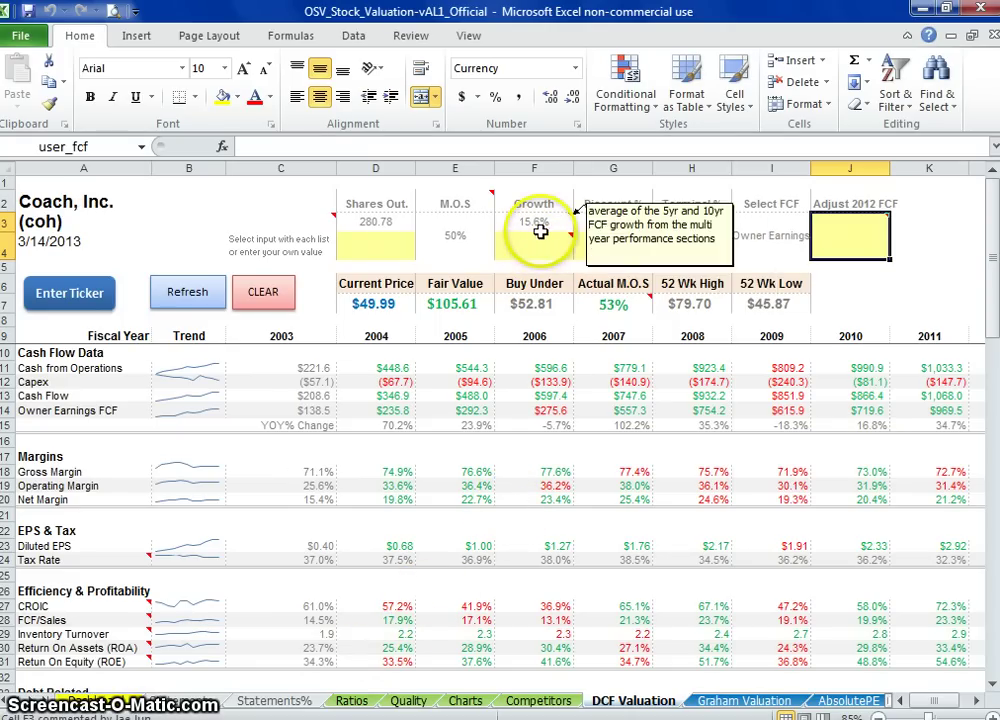
scroll(525, 413, down, 9)
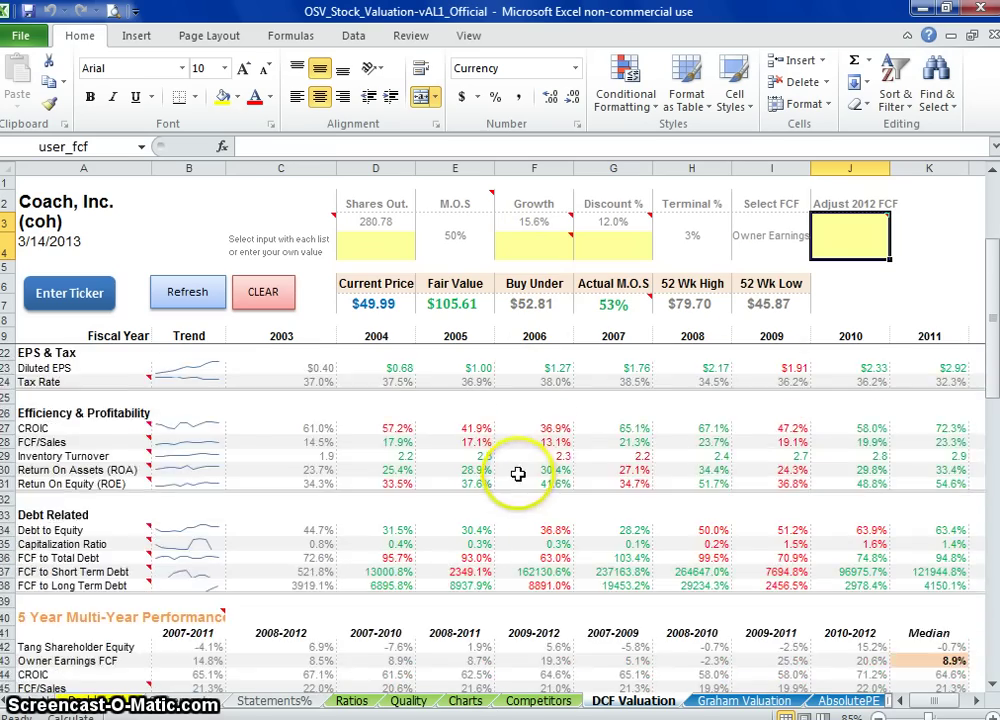
scroll(485, 519, down, 11)
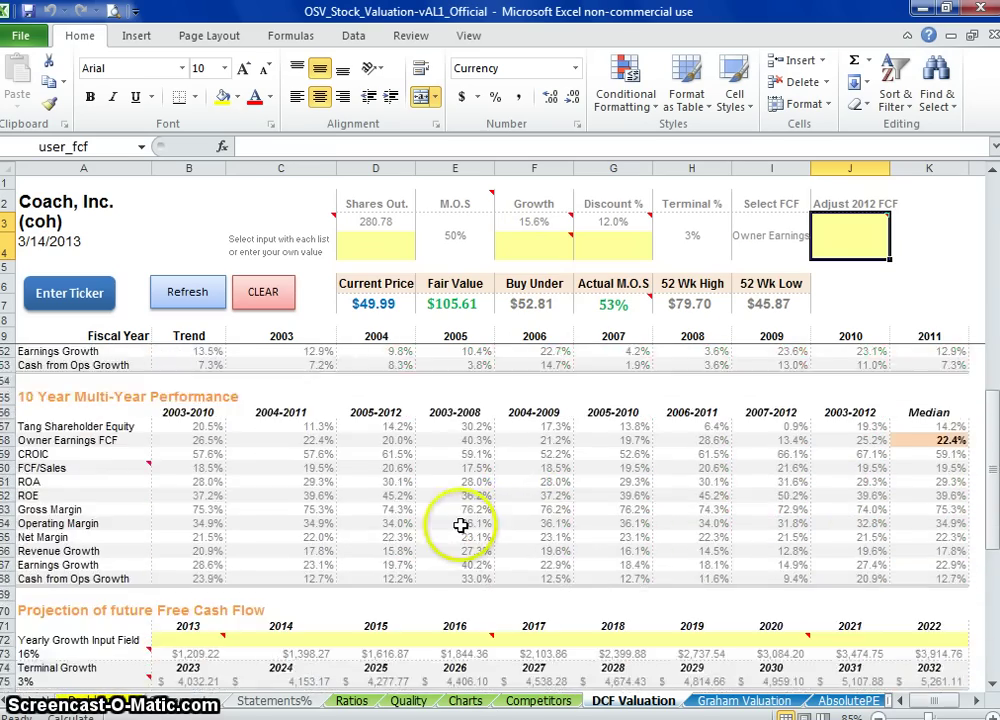
scroll(460, 525, down, 4)
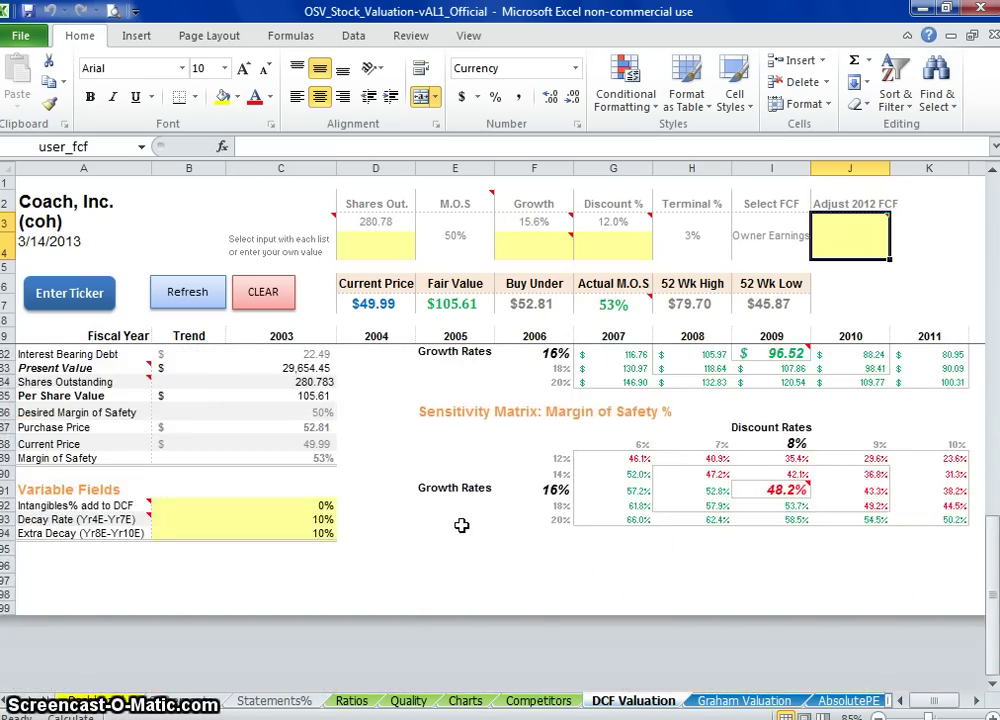
scroll(460, 525, up, 13)
scroll(461, 525, up, 11)
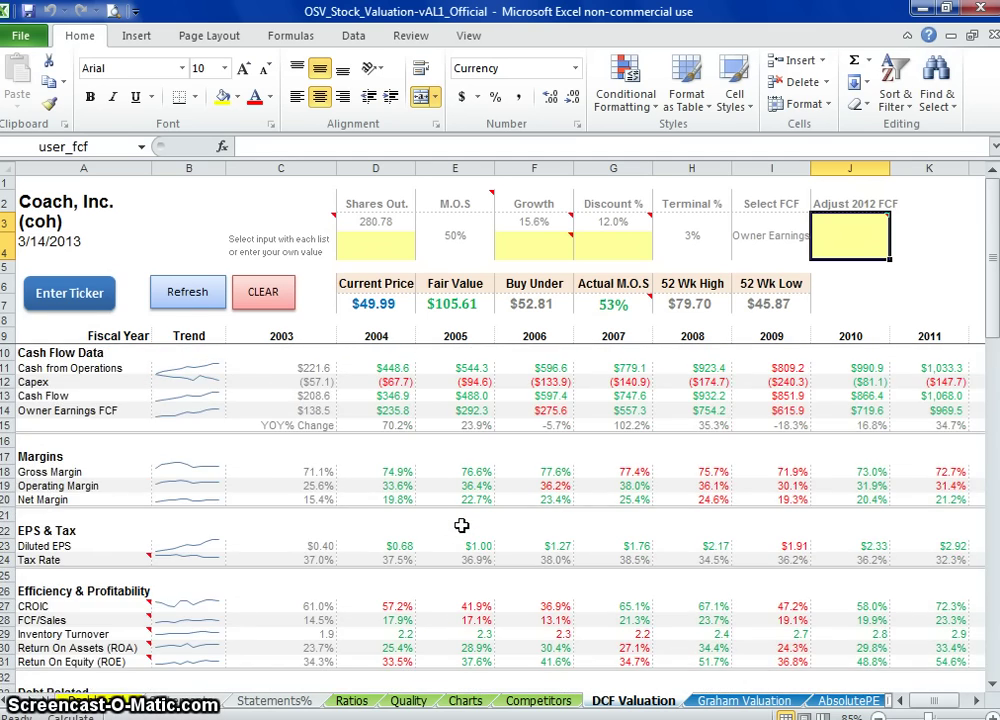
scroll(461, 525, down, 9)
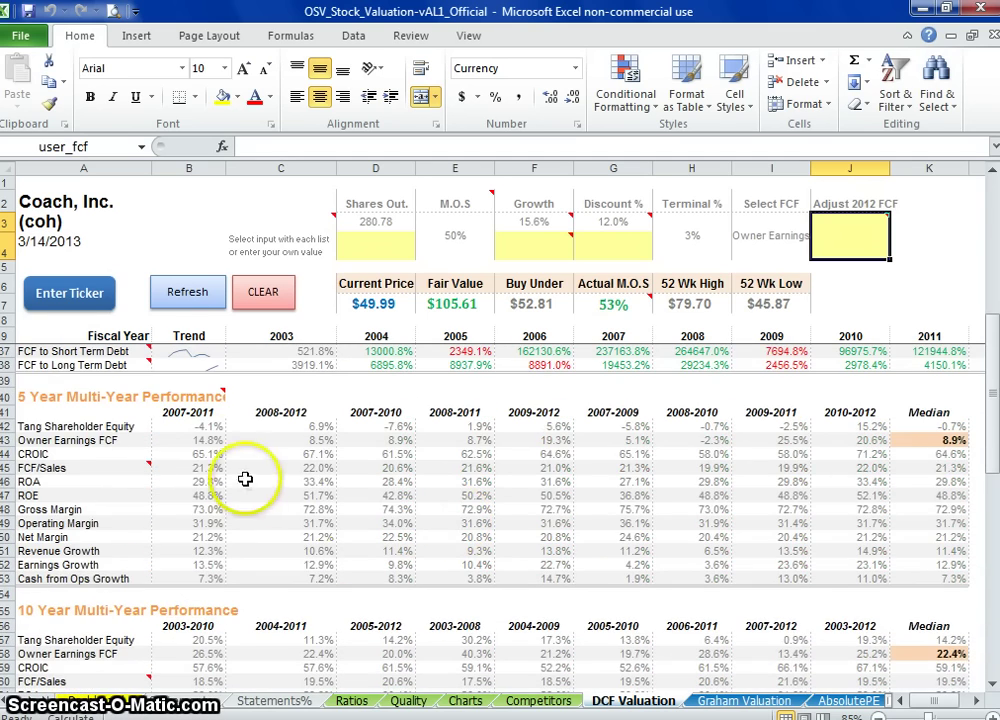
drag(190, 440, 862, 444)
click(905, 440)
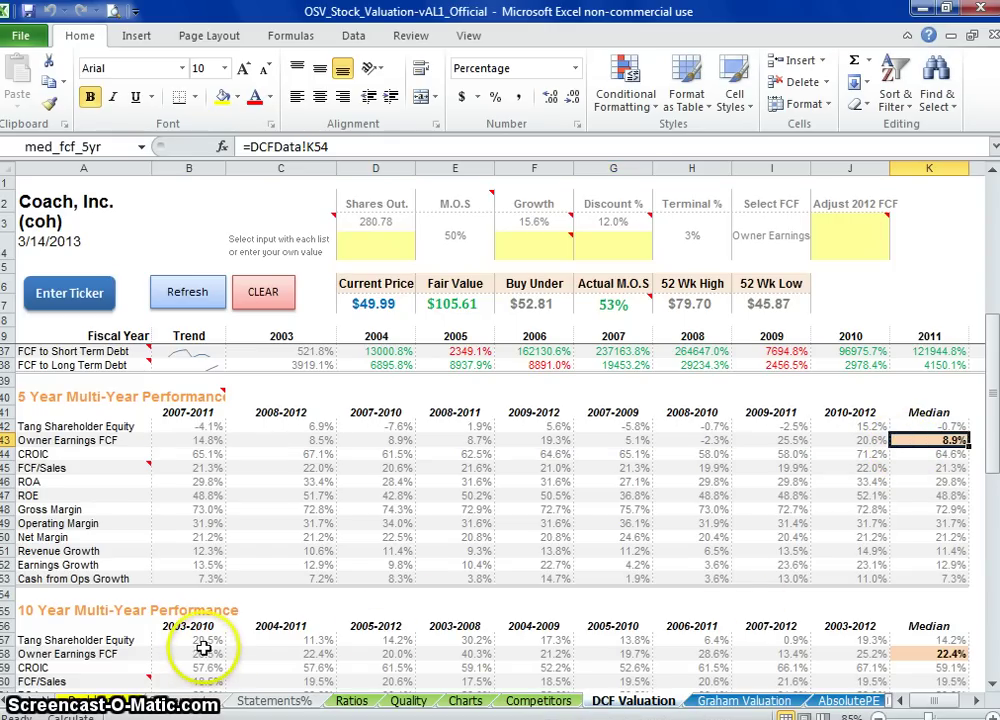
drag(201, 653, 596, 656)
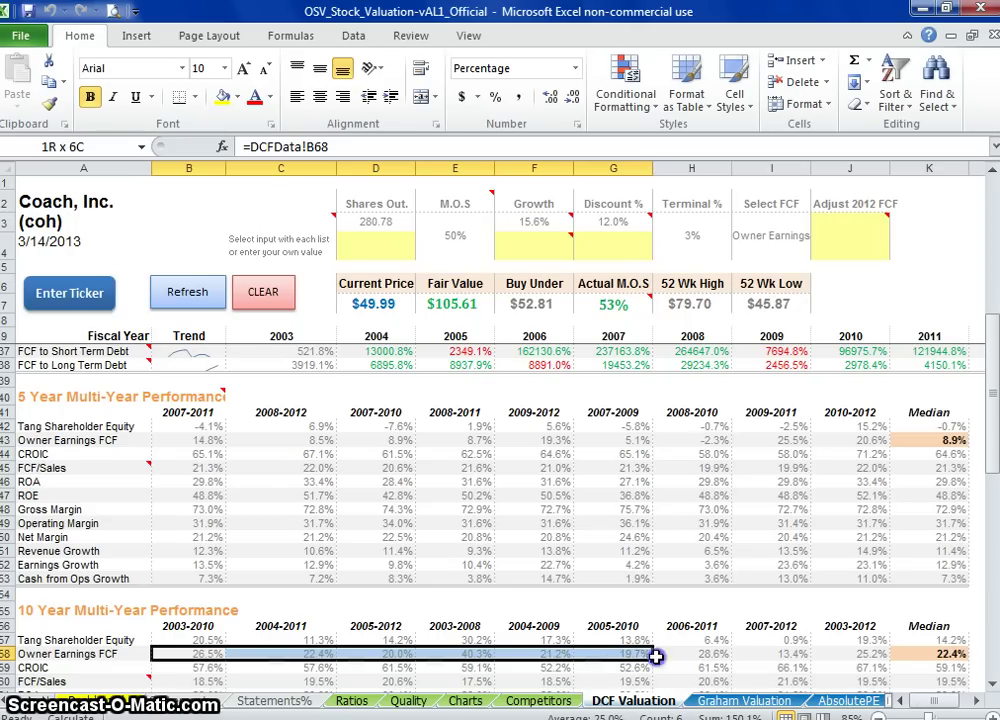
drag(680, 657, 771, 657)
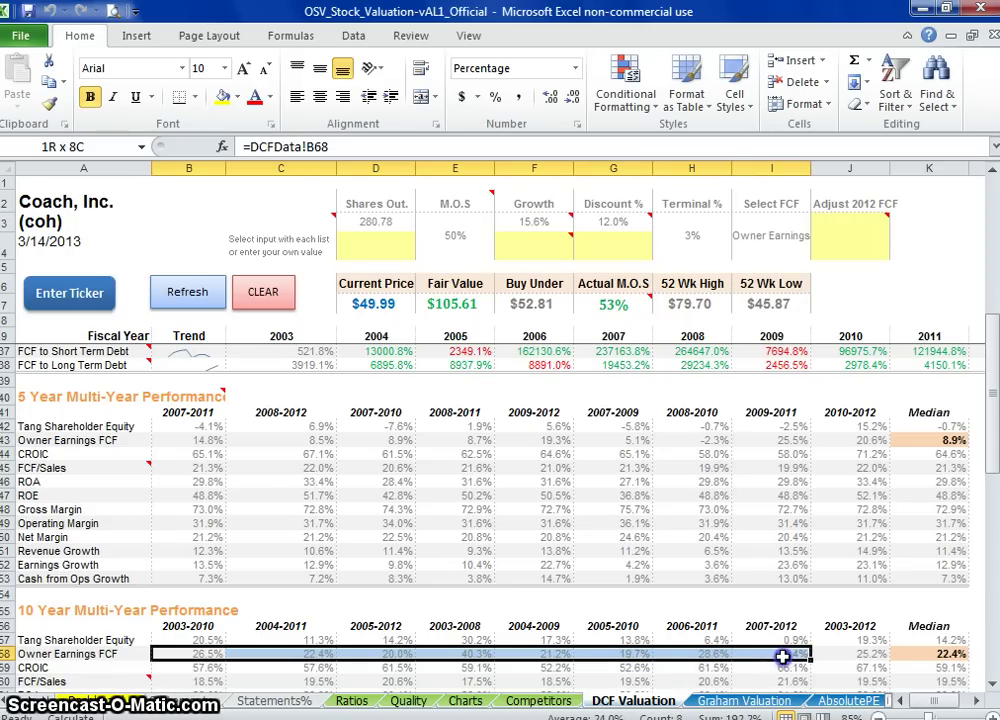
drag(809, 656, 844, 656)
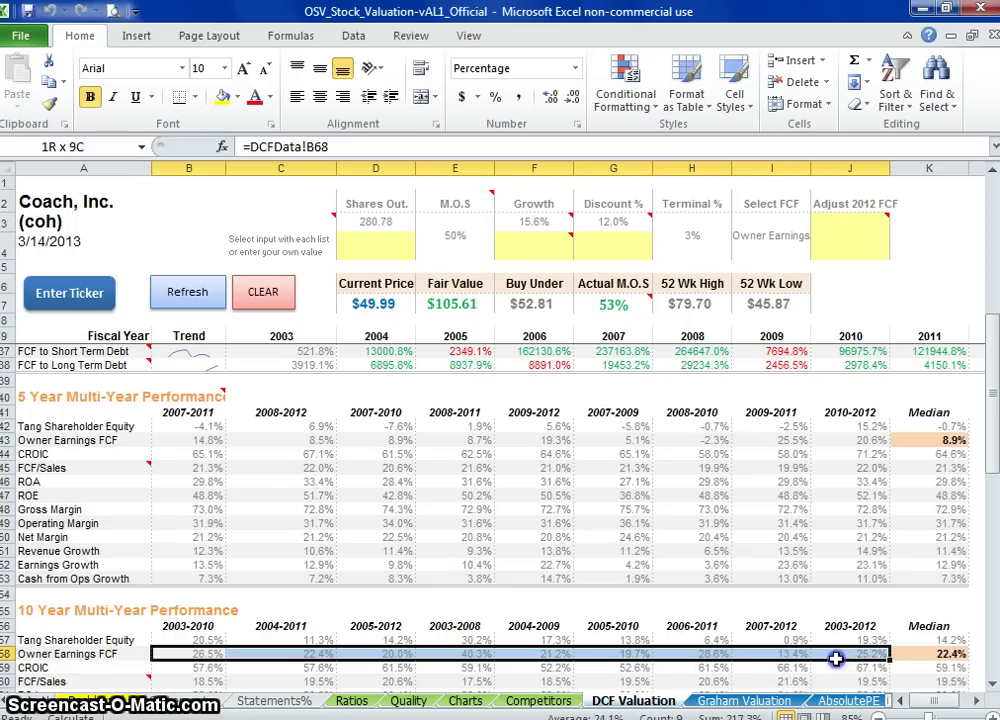
click(824, 653)
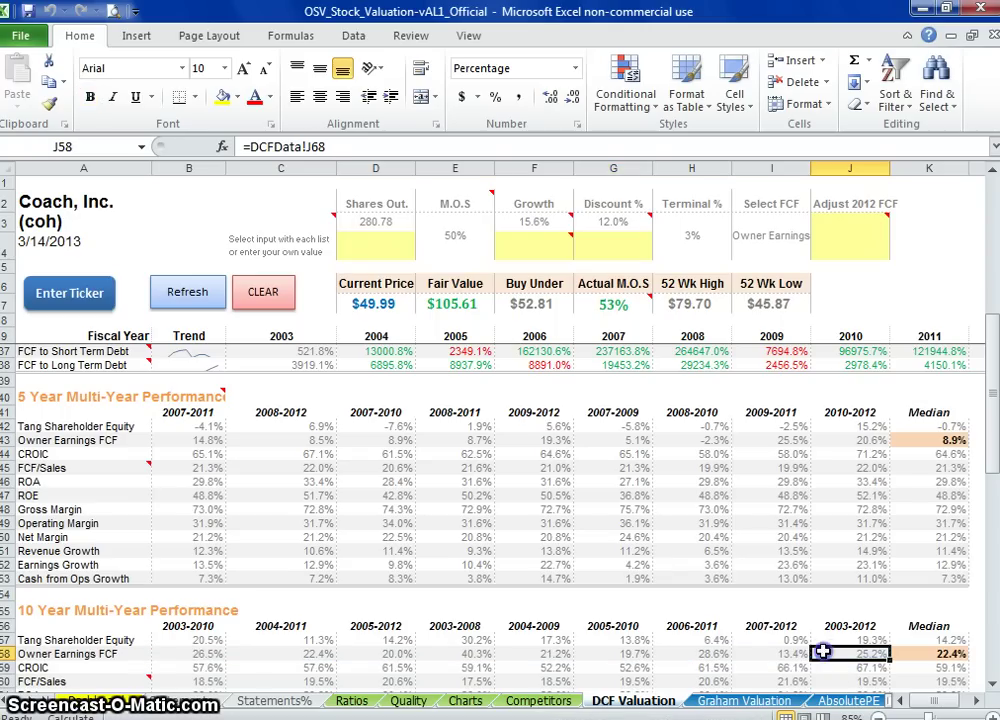
click(839, 660)
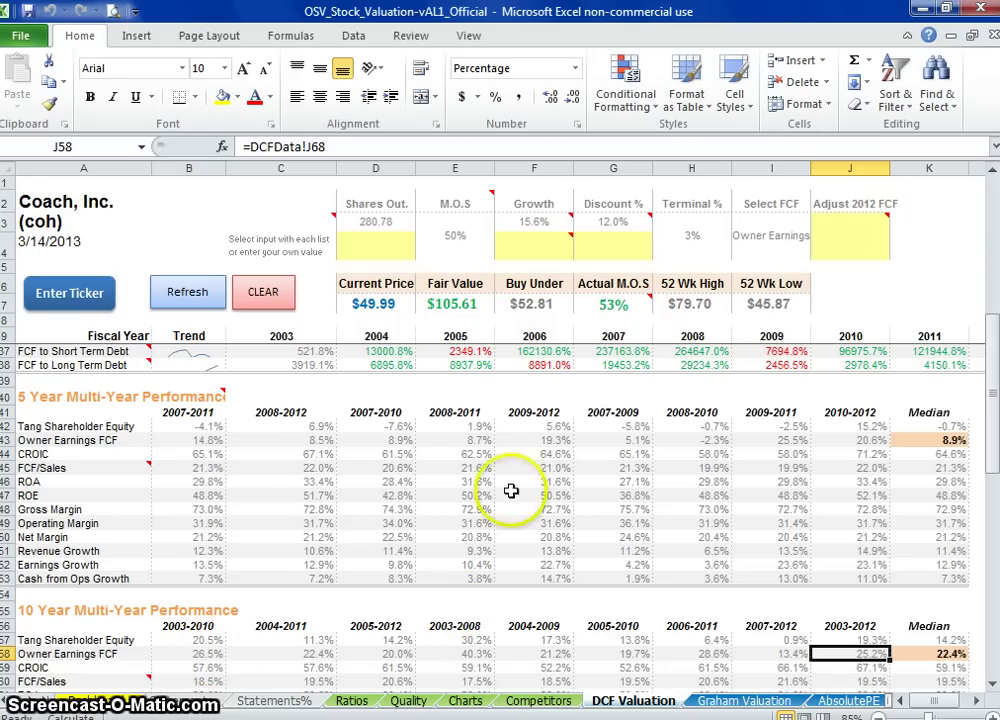
Step: Inspect Coach's business risk, financial risk and earnings predictability scores on the AbsolutePE sheet
mouse_move(511, 229)
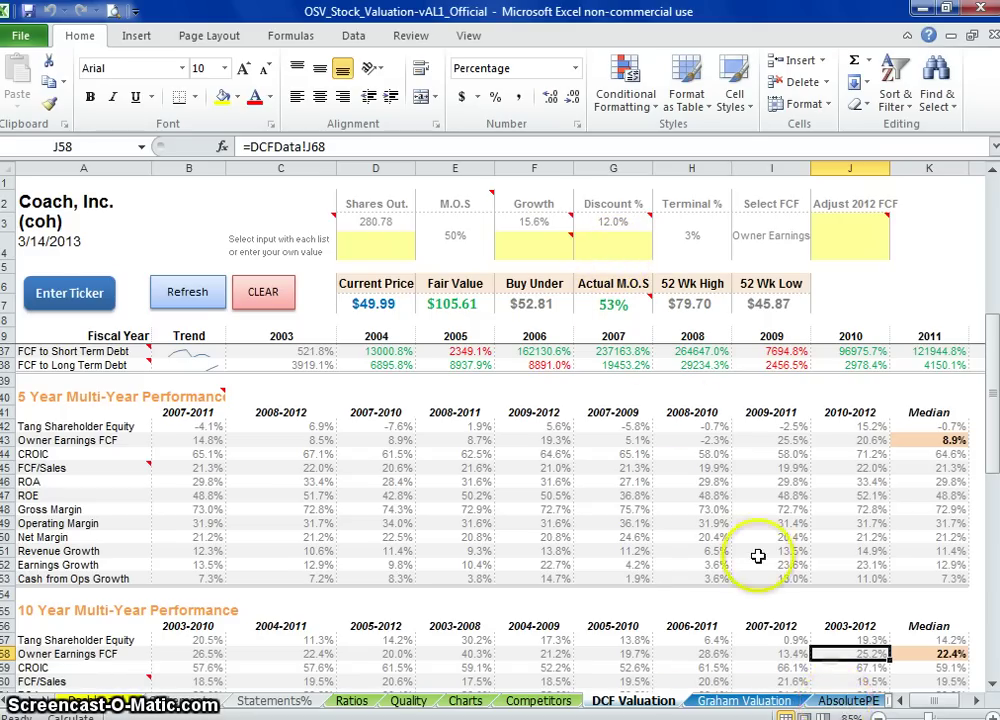
click(845, 702)
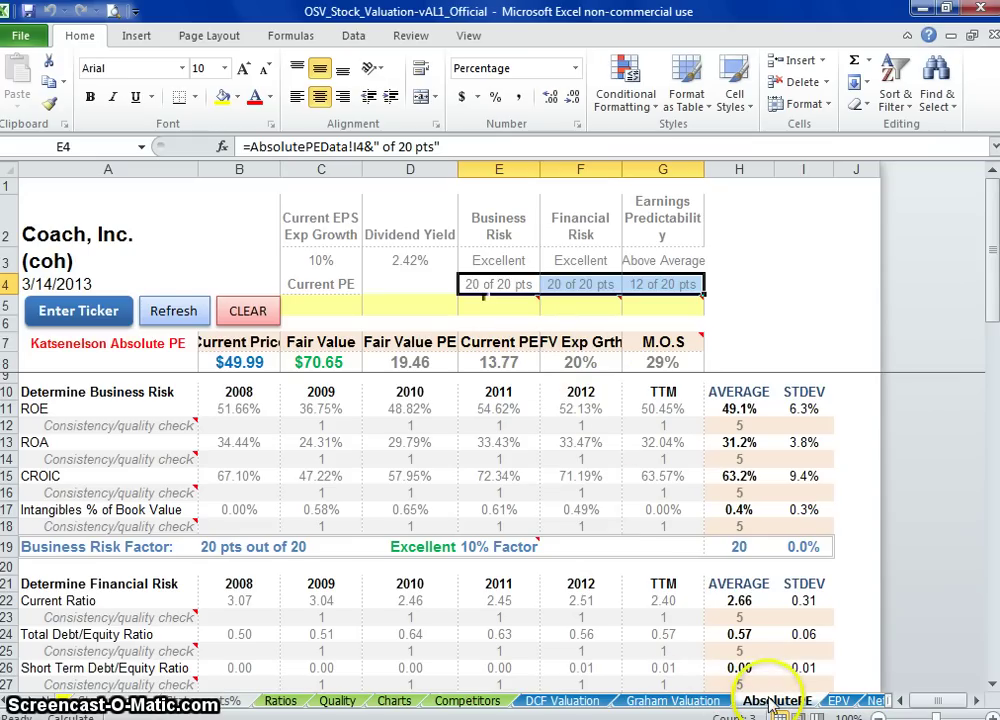
click(494, 289)
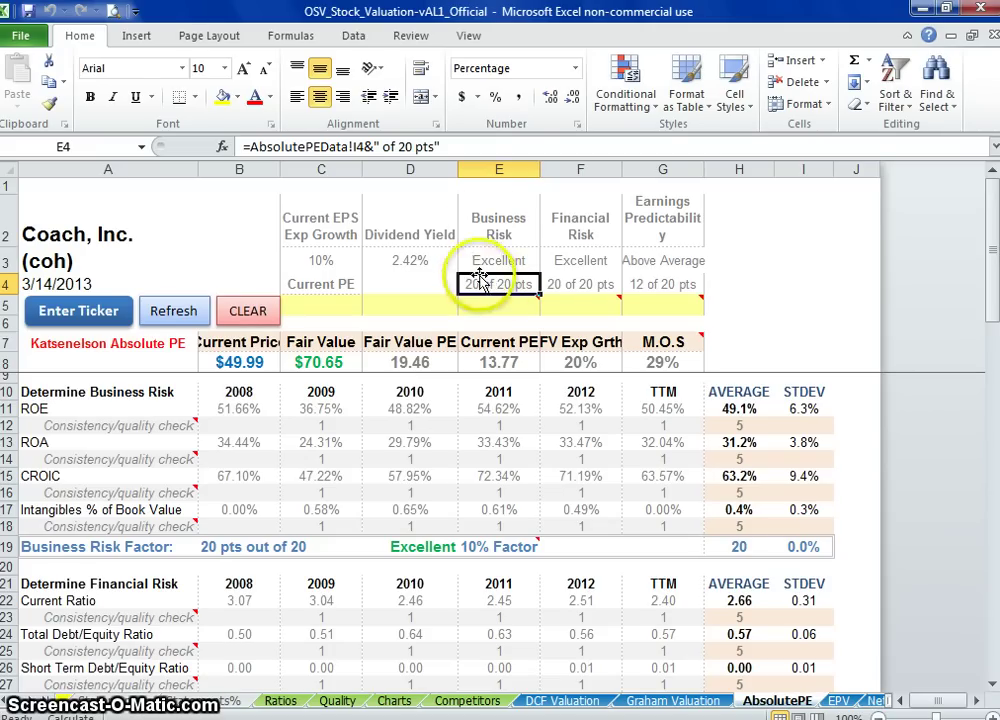
mouse_move(536, 297)
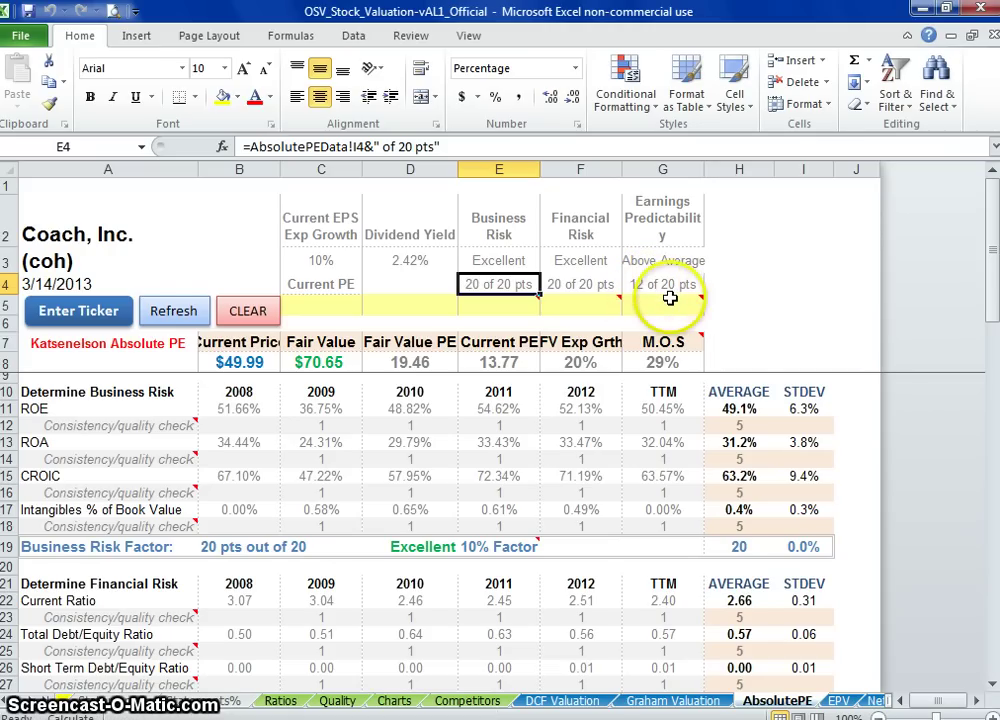
mouse_move(672, 298)
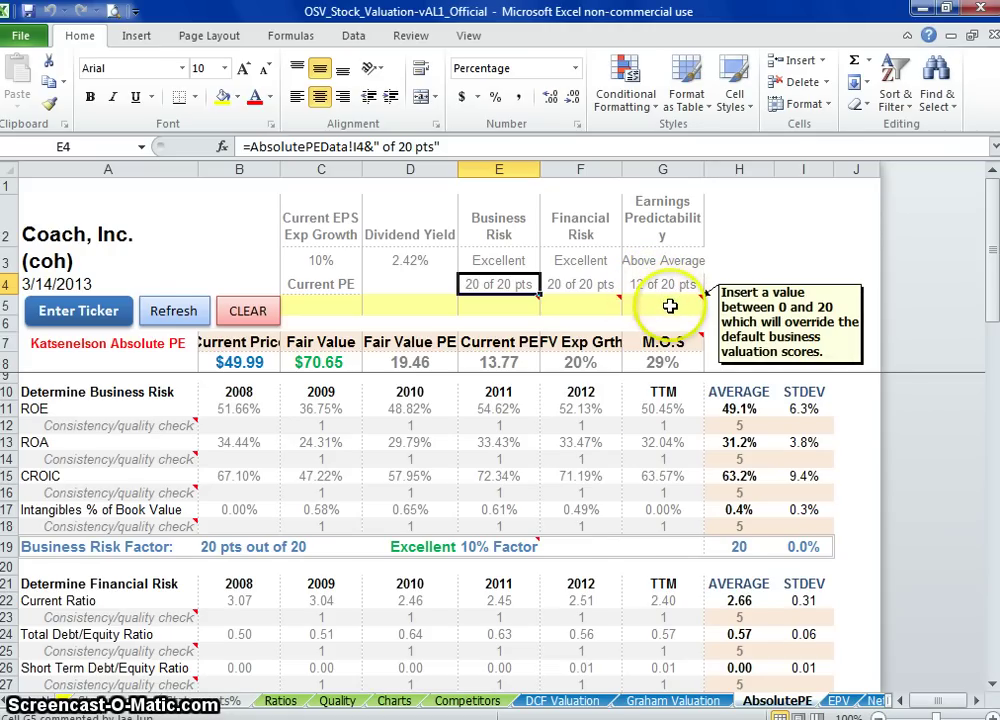
scroll(620, 489, down, 5)
scroll(617, 487, down, 2)
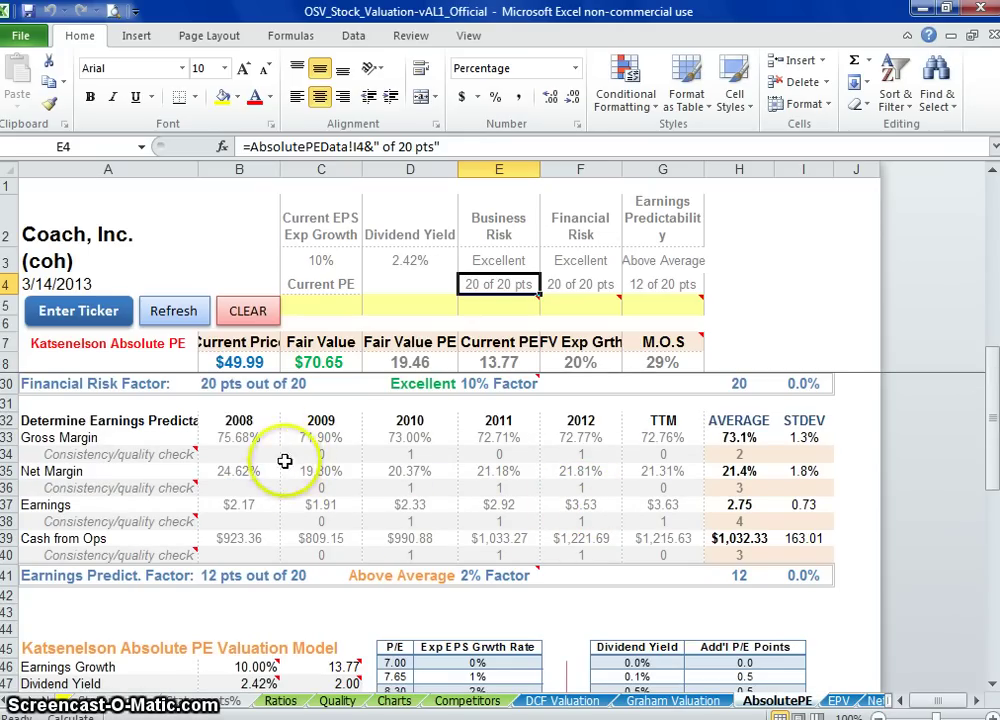
mouse_move(193, 453)
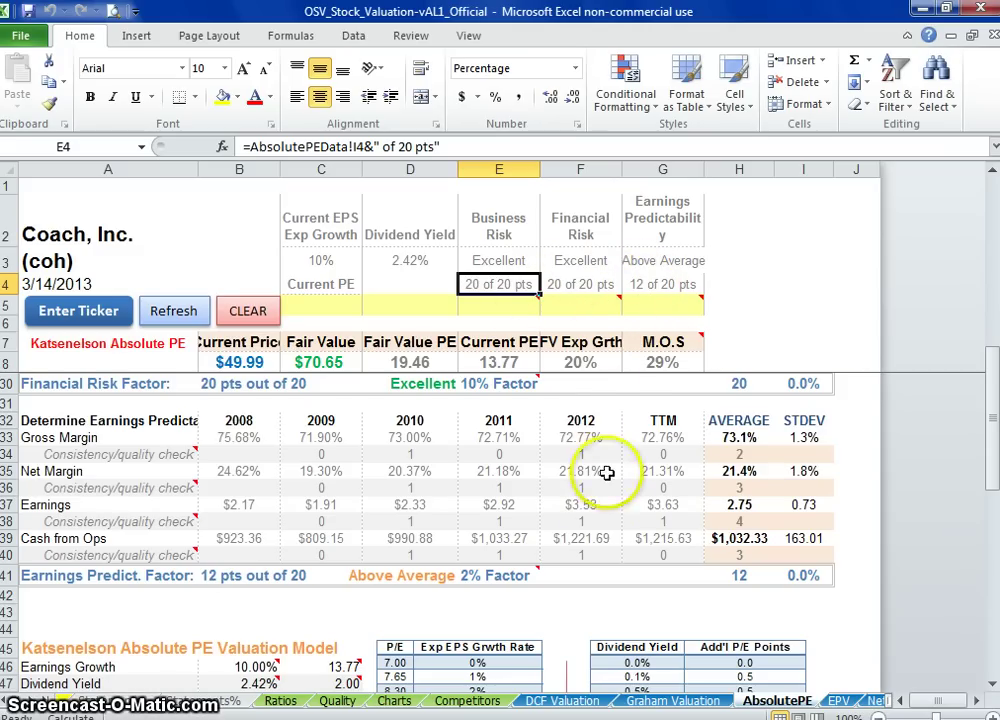
scroll(590, 540, up, 7)
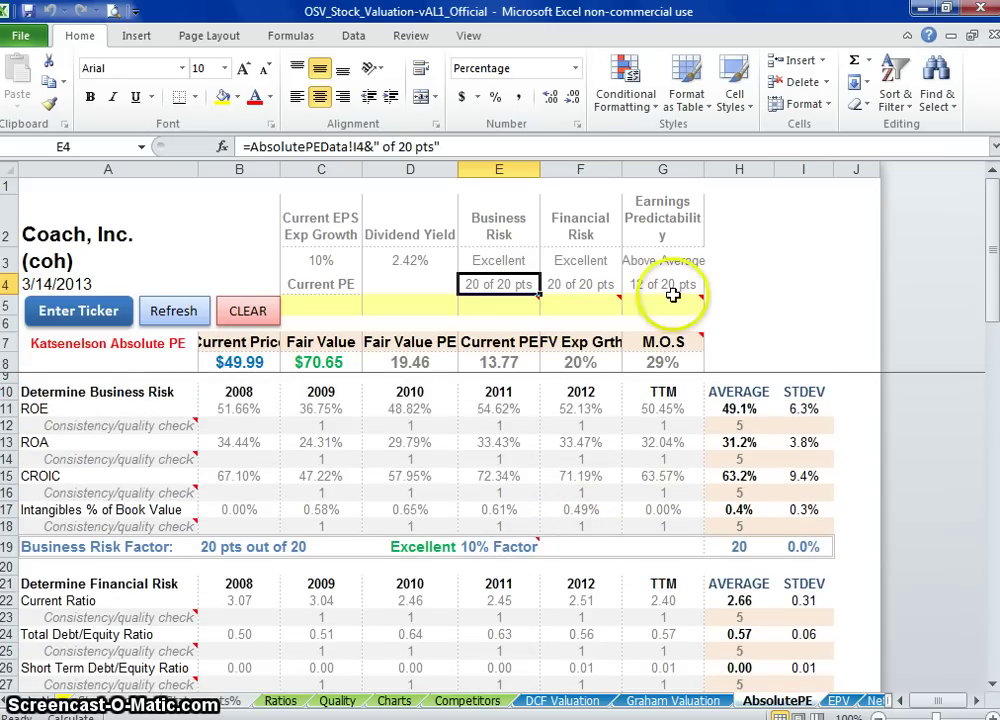
click(656, 286)
mouse_move(642, 309)
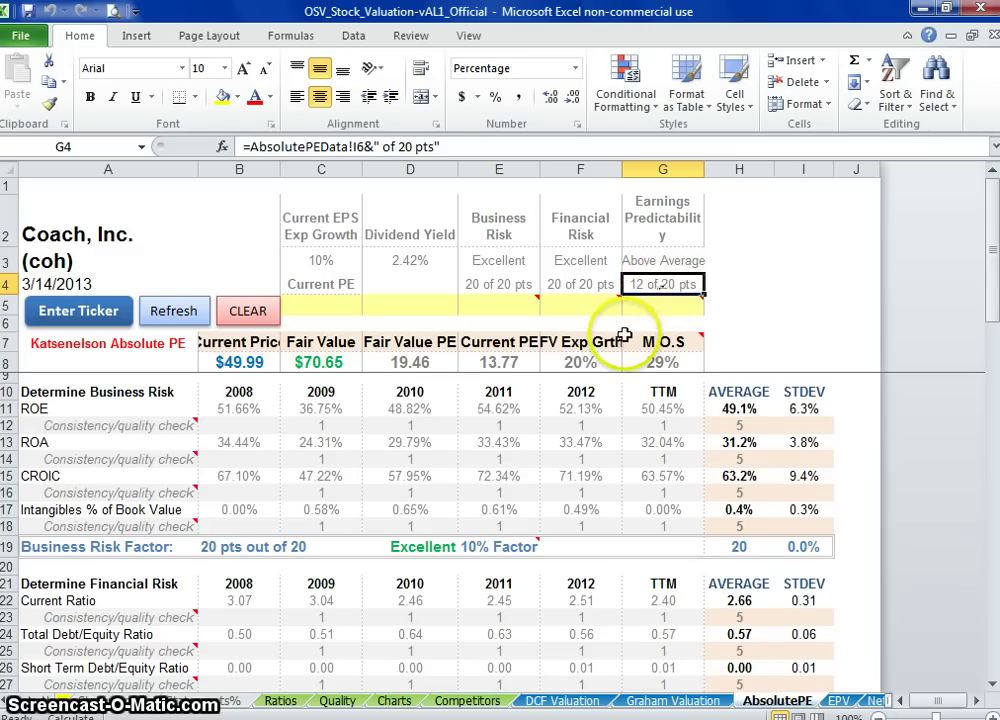
Step: Back on the DCF Valuation sheet, set the Discount % override in G4 to 9.0%
click(580, 701)
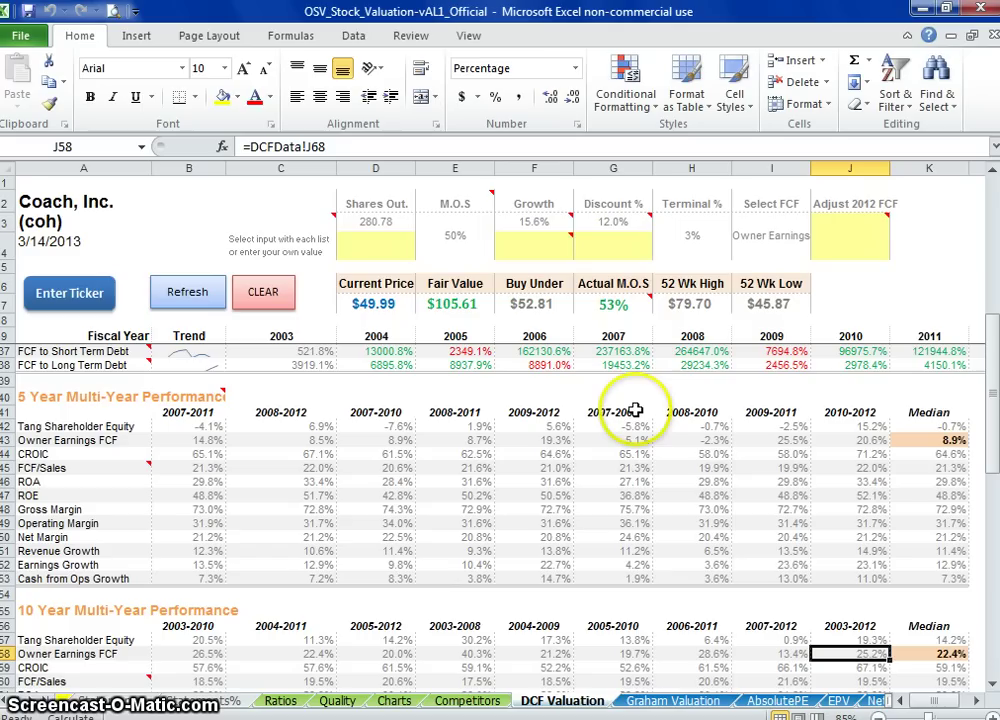
scroll(614, 481, up, 9)
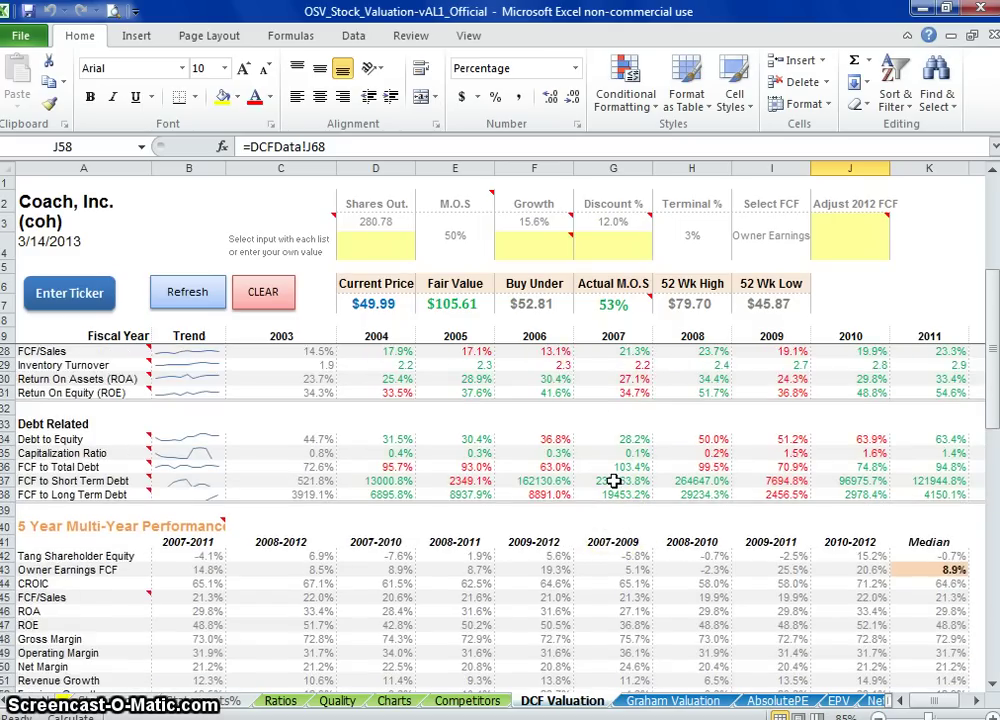
click(608, 261)
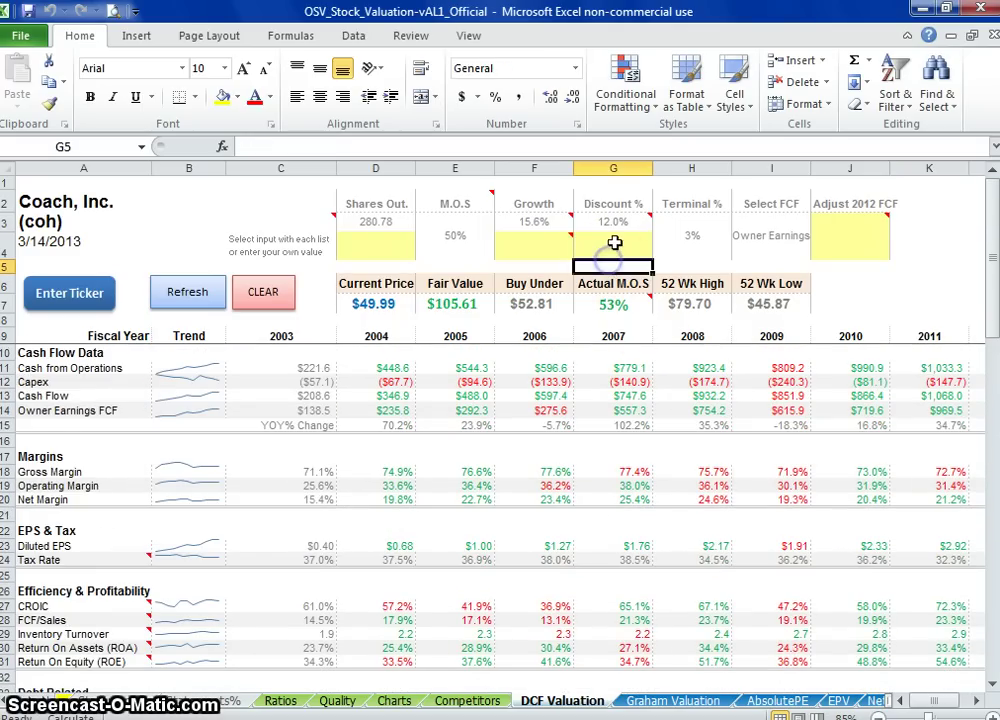
click(614, 242)
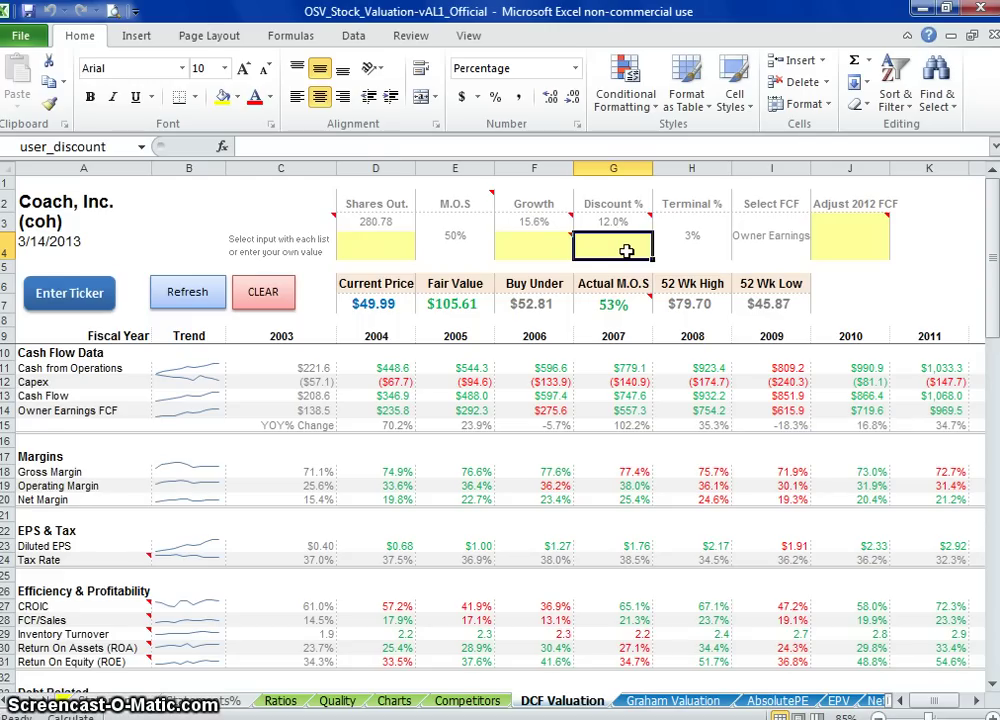
click(619, 247)
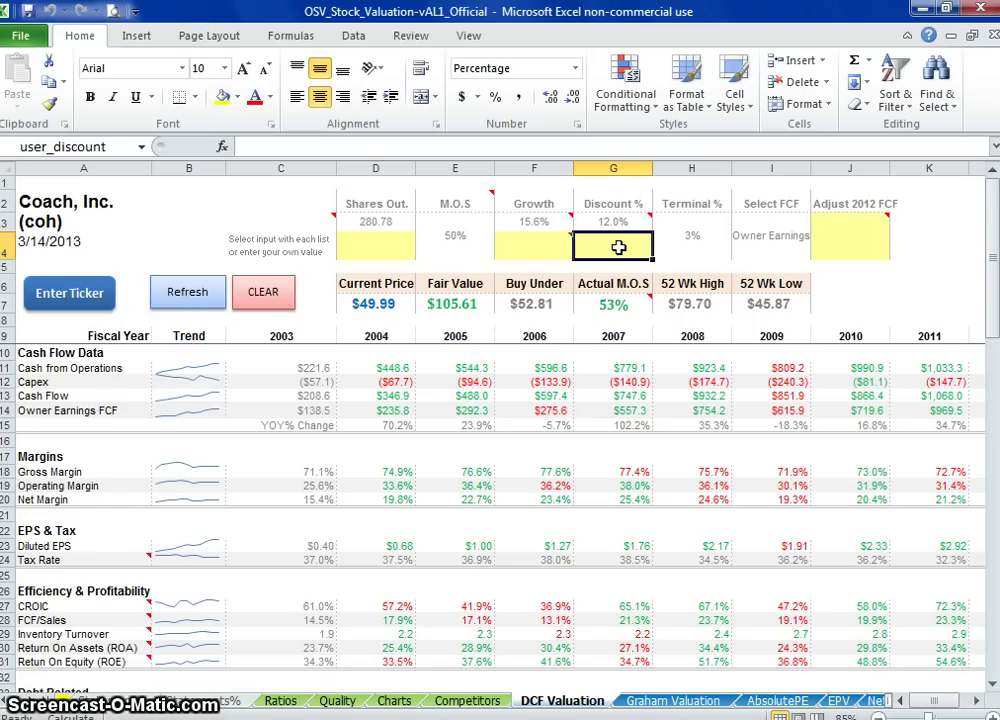
text(8)
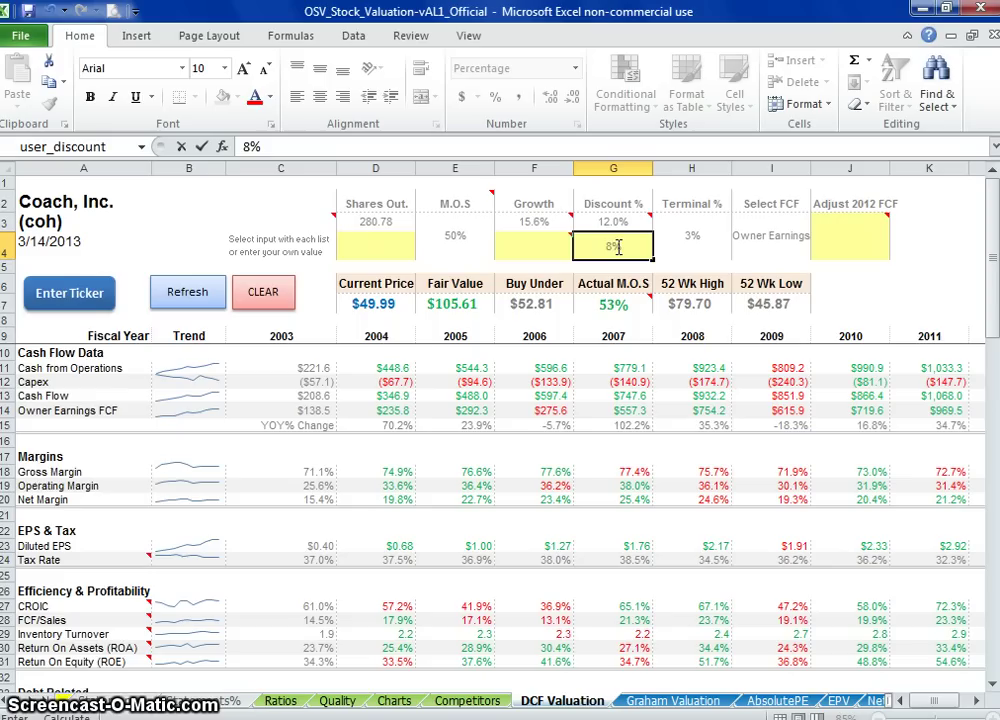
key(Return)
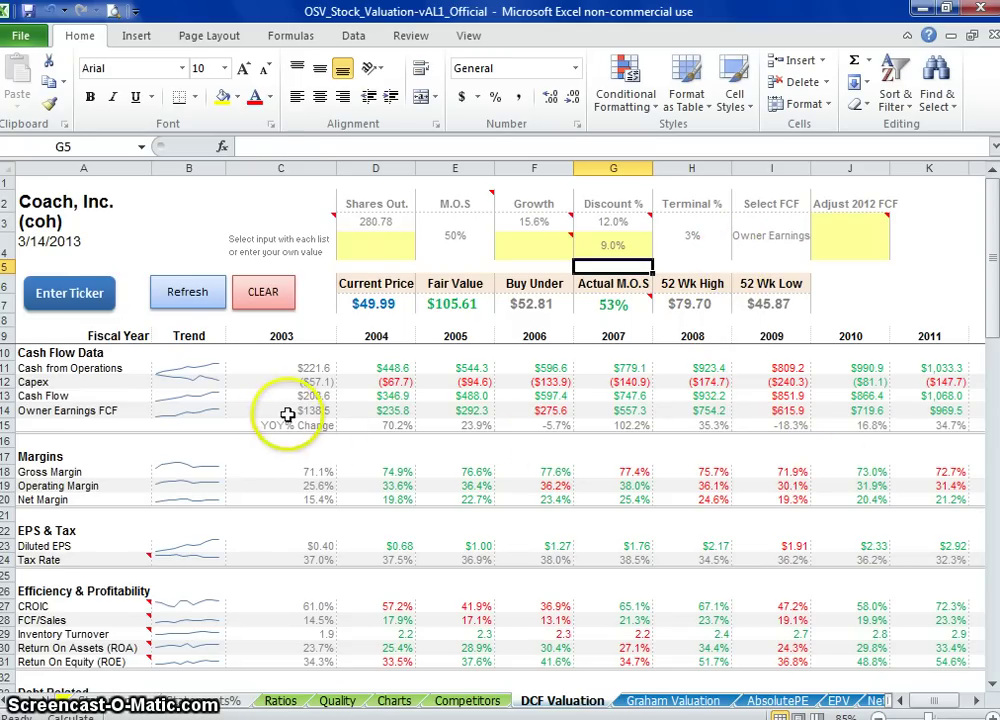
drag(330, 411, 930, 415)
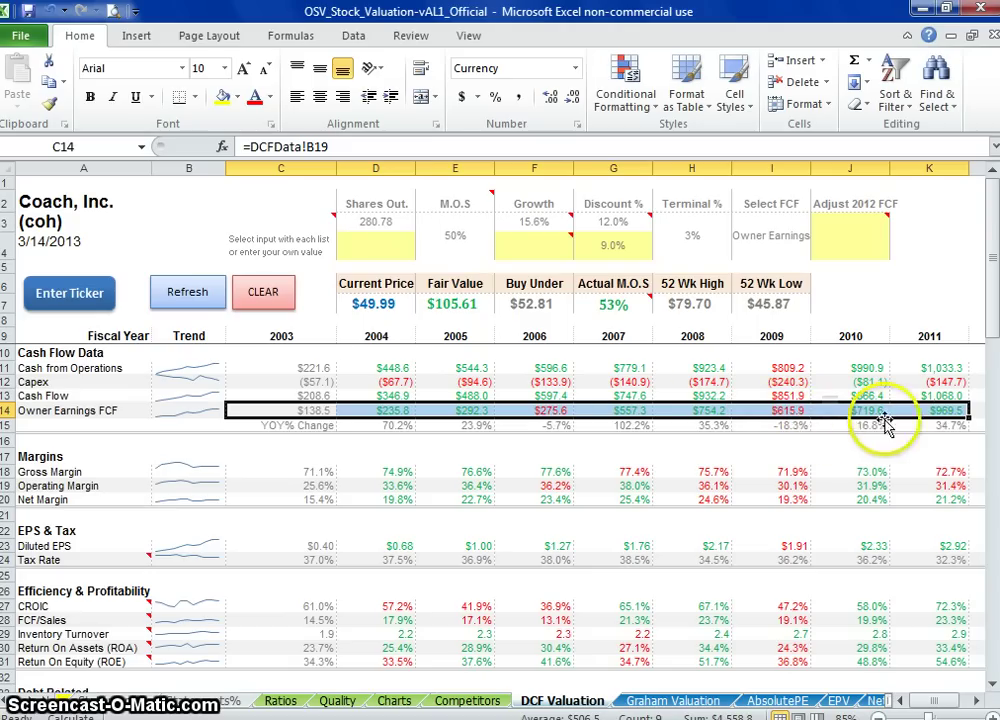
click(547, 410)
click(753, 410)
click(577, 408)
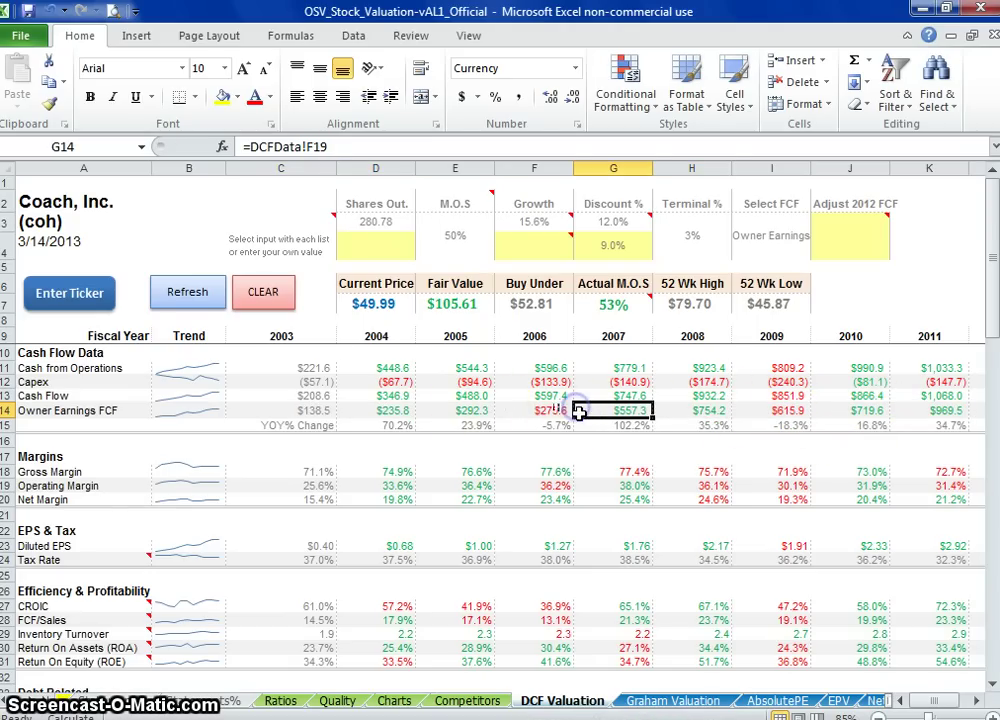
click(572, 408)
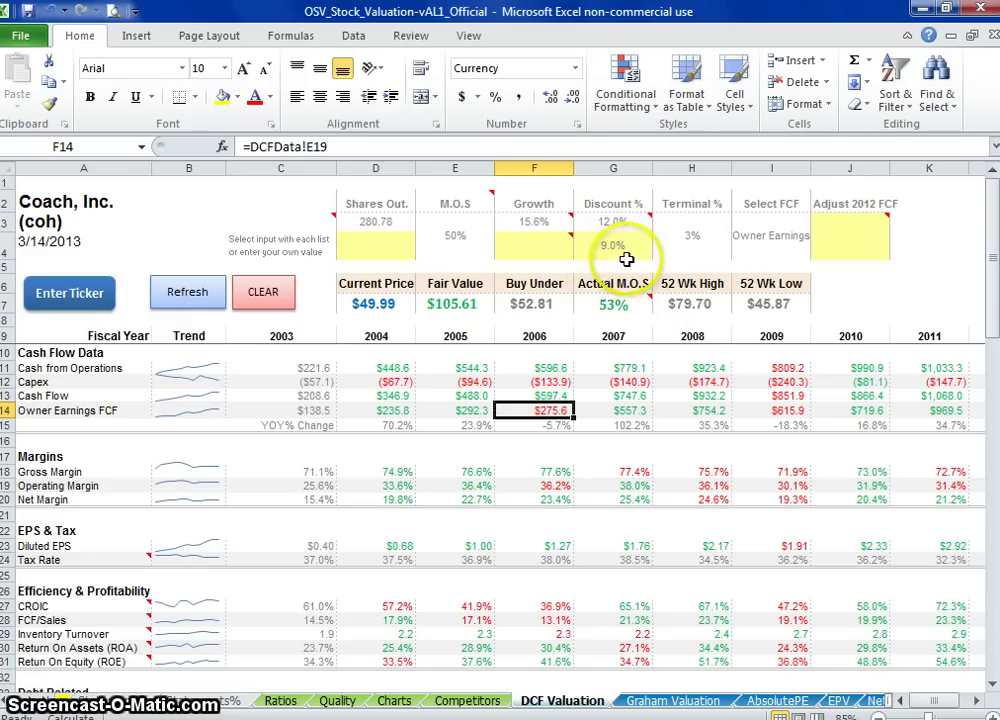
Step: Recalculate at 9% discount and select G7 to check the 48% Actual M.O.S
click(190, 292)
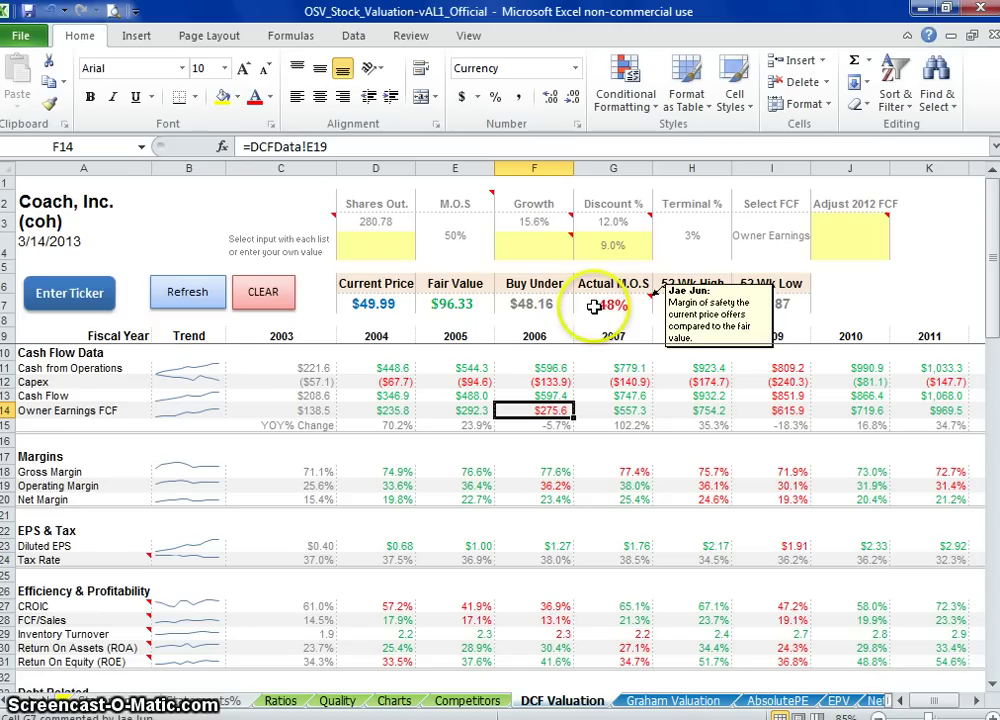
mouse_move(630, 309)
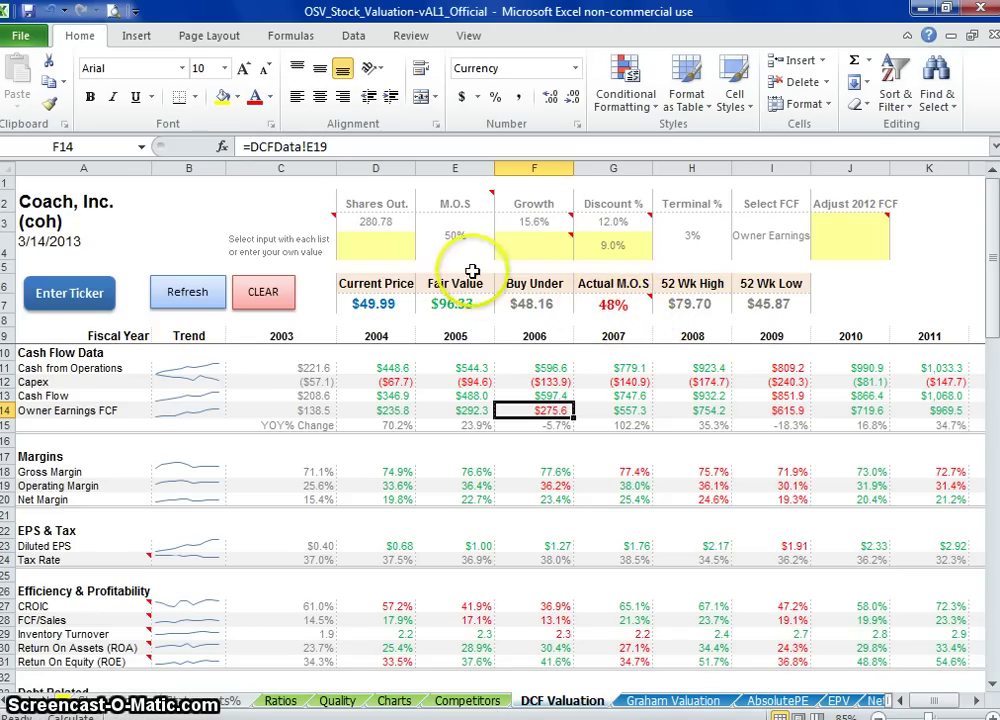
click(612, 303)
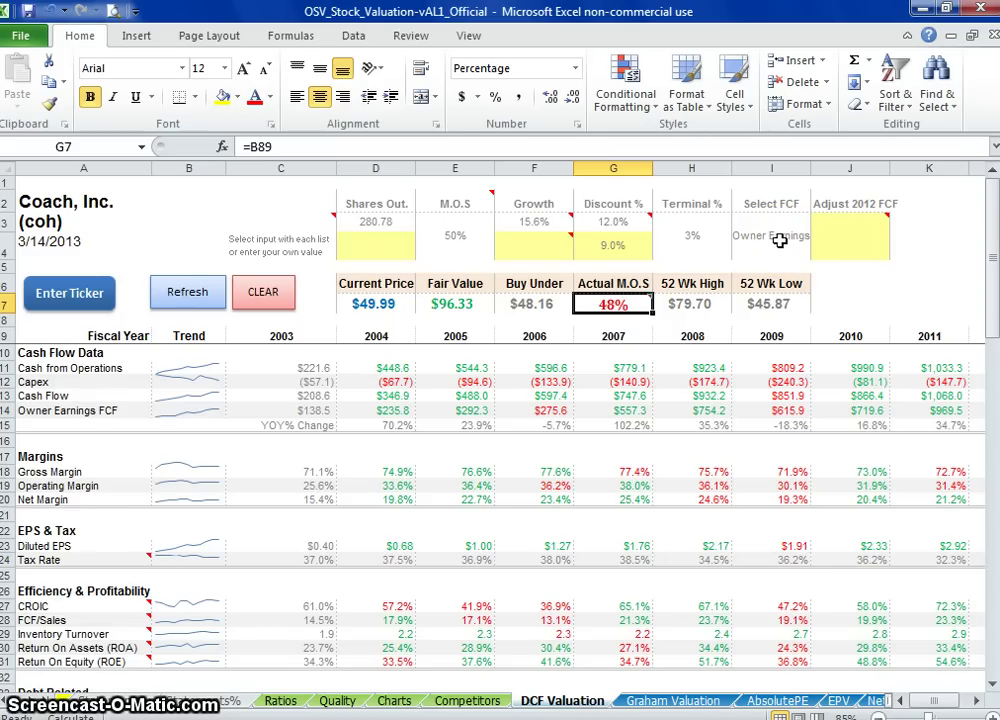
Step: Switch the I3 cash flow source to FCF and recalculate, giving $73.19 fair value and 32% margin
click(779, 240)
click(819, 223)
click(772, 238)
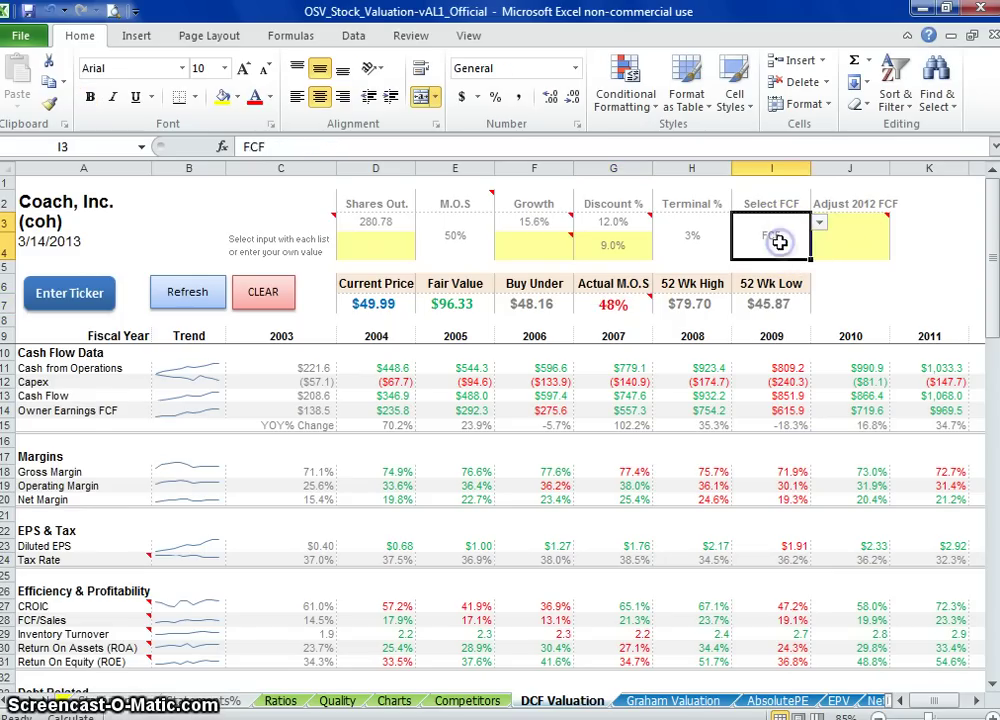
click(180, 292)
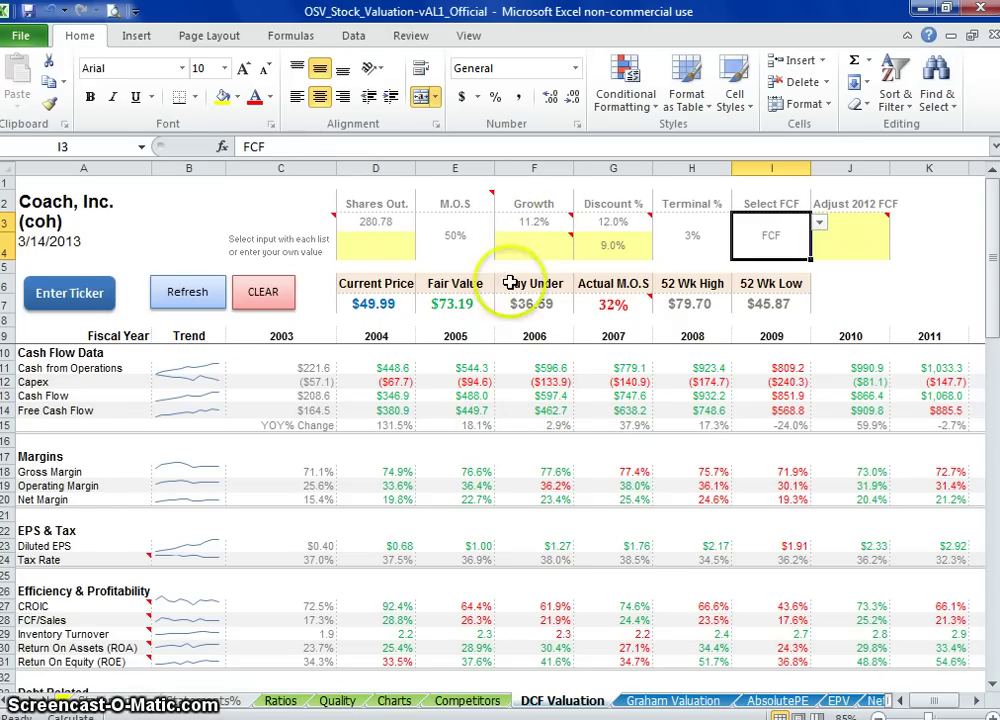
scroll(549, 480, down, 6)
scroll(549, 506, down, 3)
scroll(550, 504, up, 9)
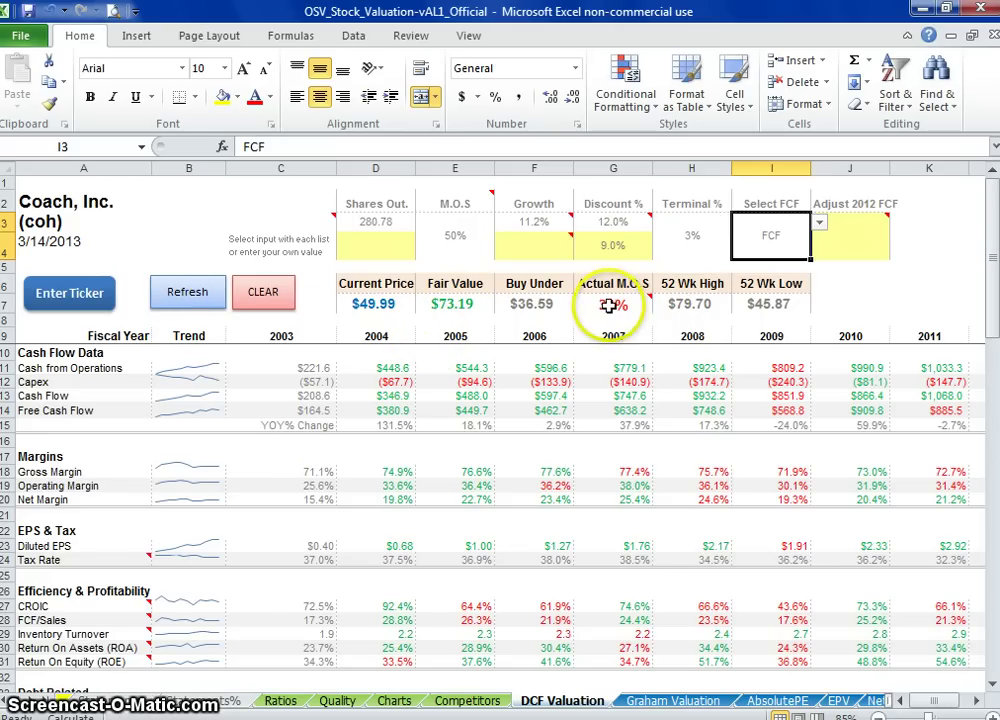
mouse_move(629, 316)
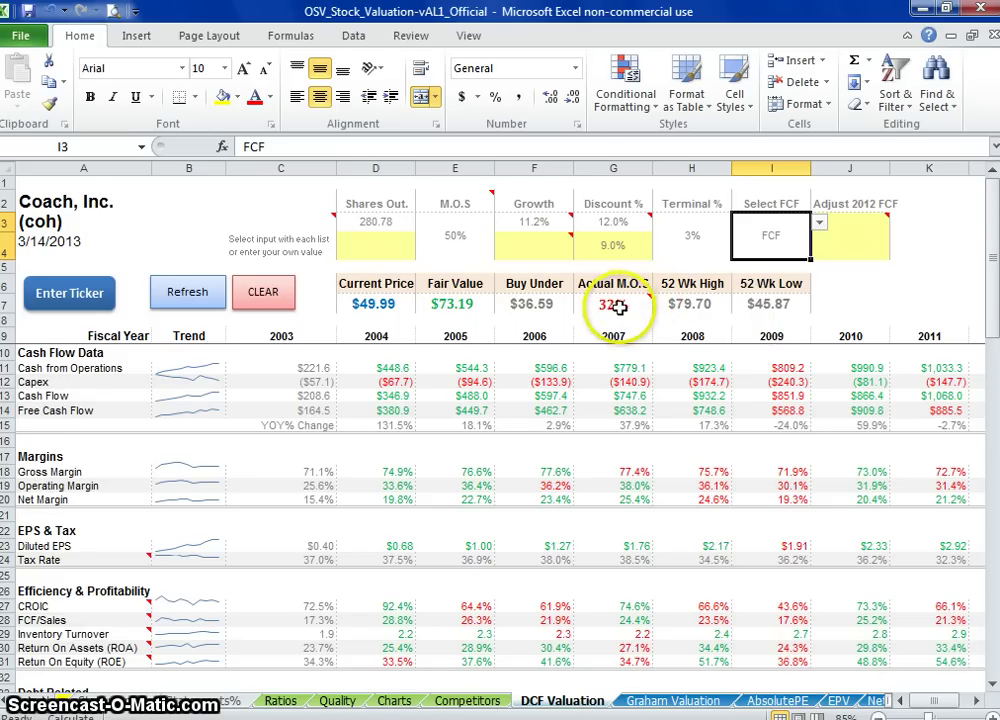
Step: Set the G4 discount to 8% and recalculate the valuation
click(614, 242)
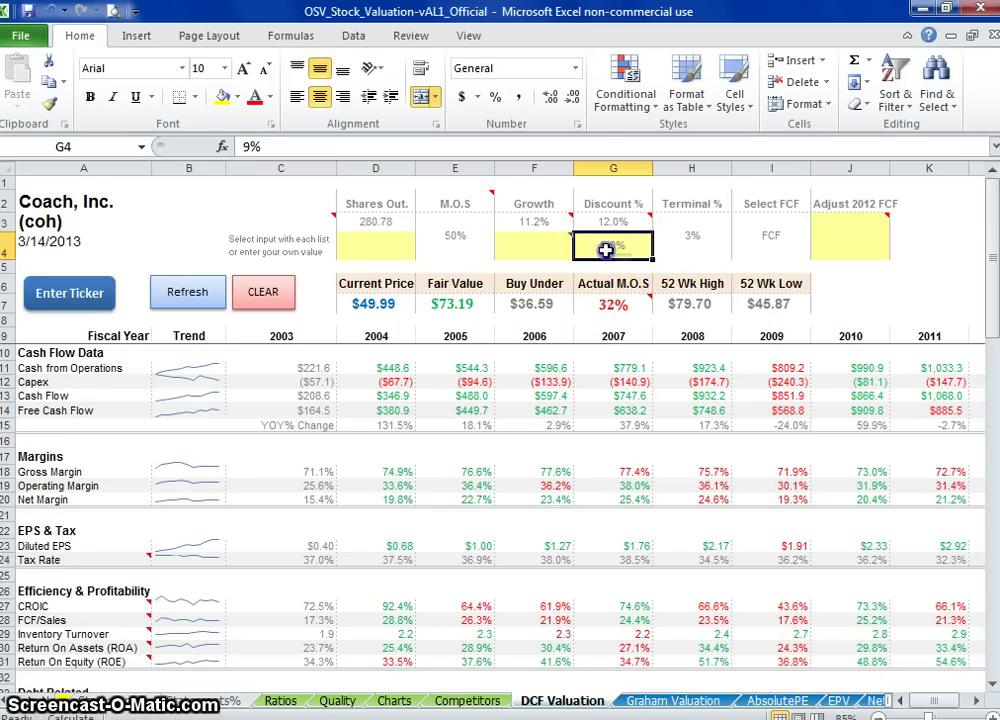
text(8)
key(Return)
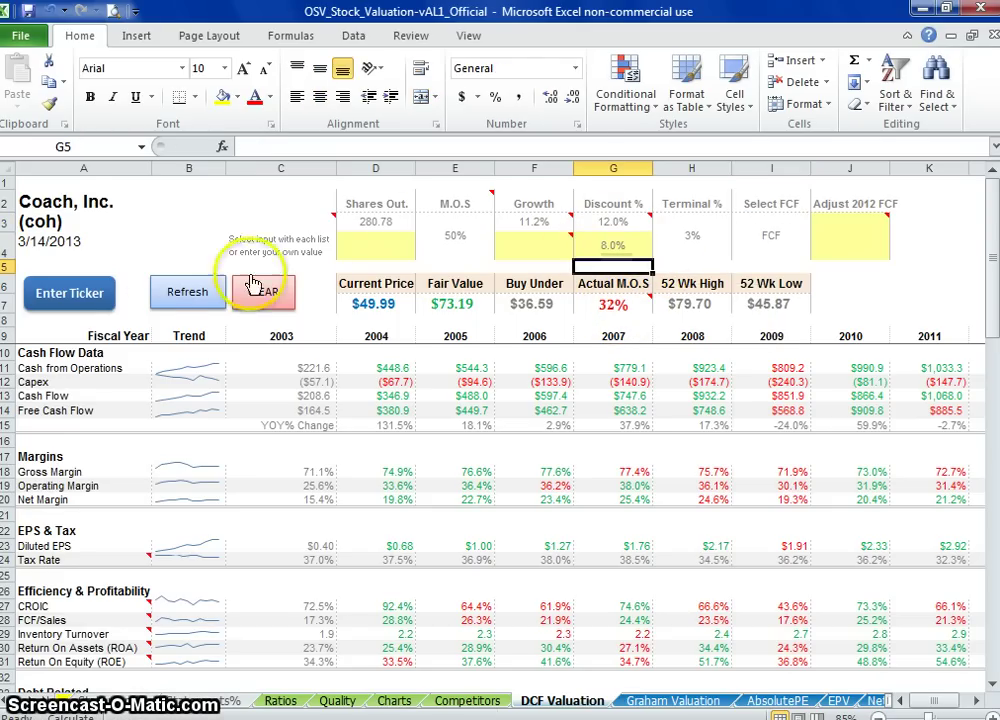
click(172, 292)
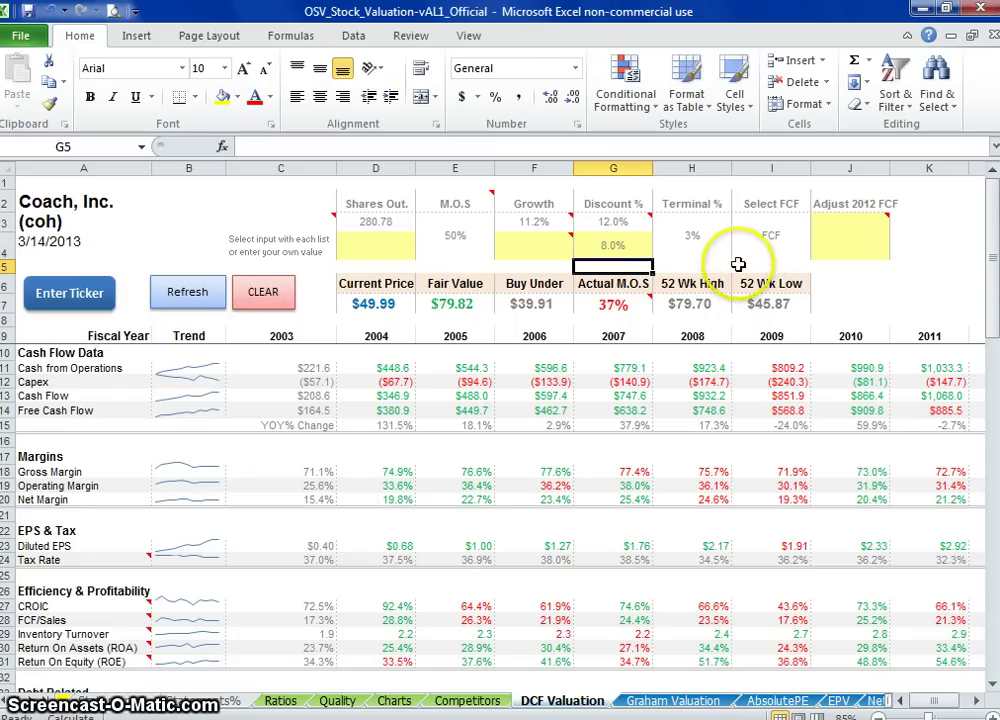
Step: Switch the cash flow source back to Owner Earnings, recalculate, and re-enter a 9% discount in G4
click(771, 246)
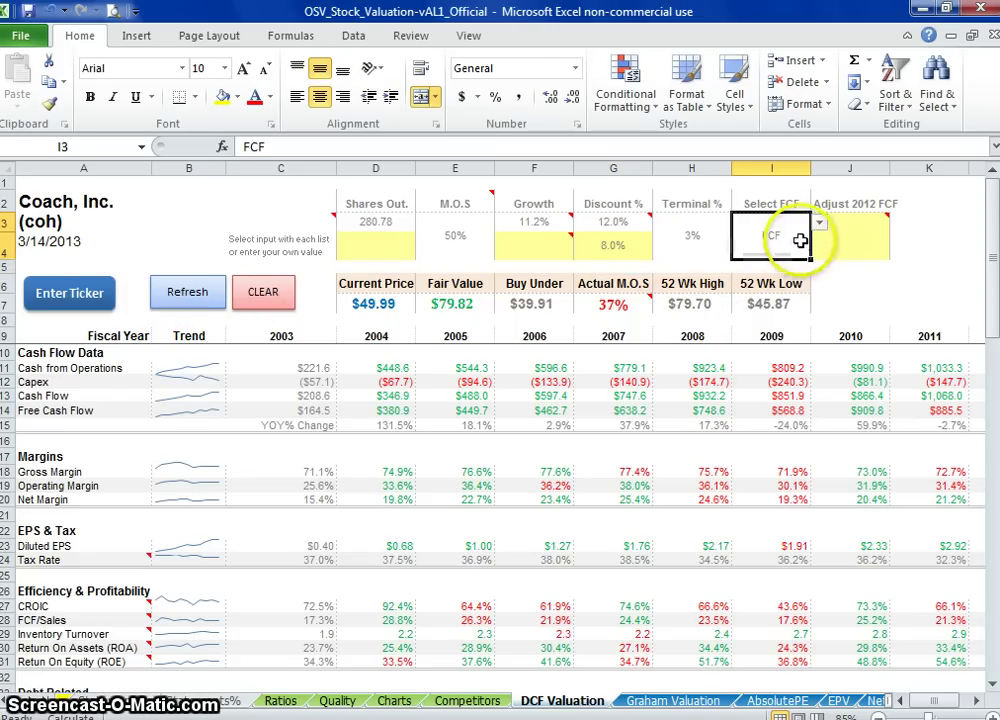
click(819, 223)
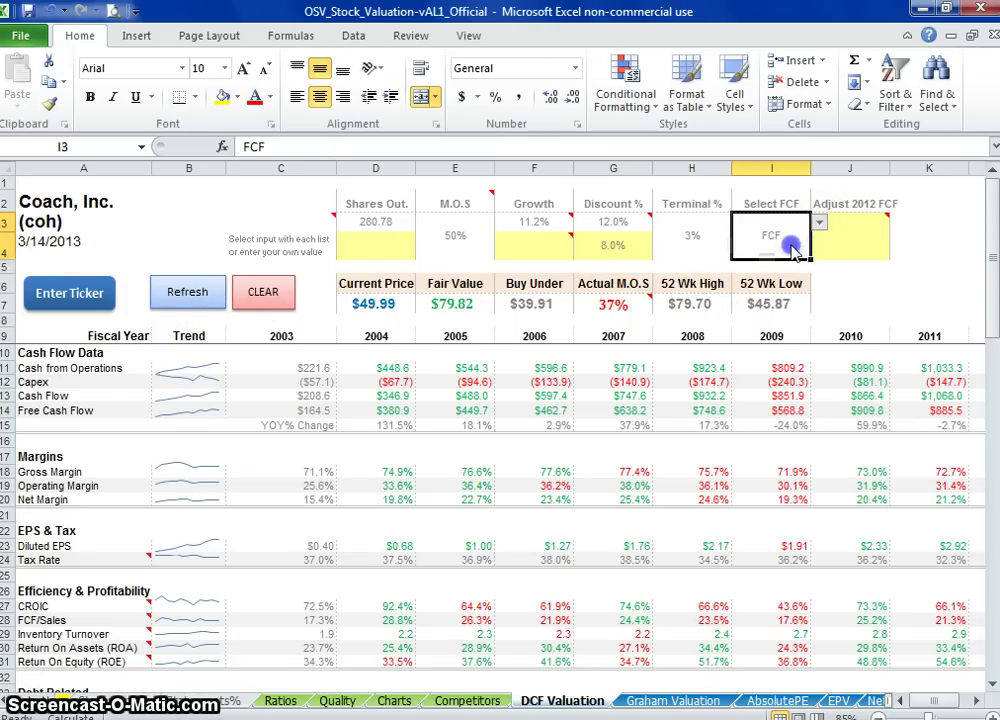
click(800, 247)
click(201, 290)
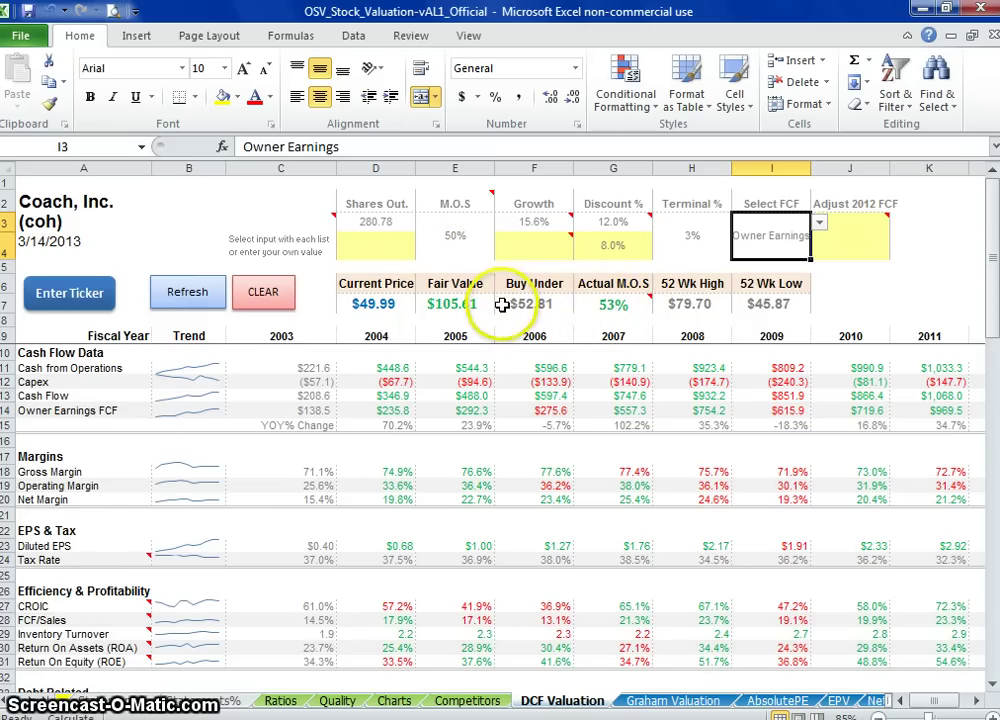
click(610, 248)
text(9)
key(Return)
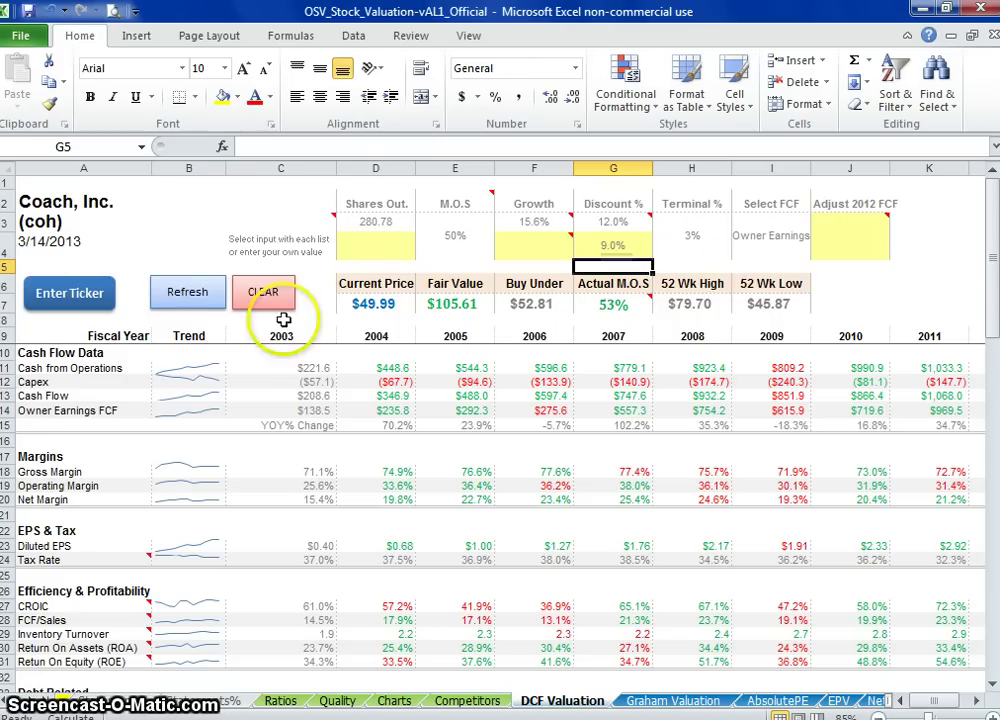
Step: Recalculate the Owner Earnings valuation at 9%: $96.33 fair value, $48.16 buy-under, 48% margin
click(182, 289)
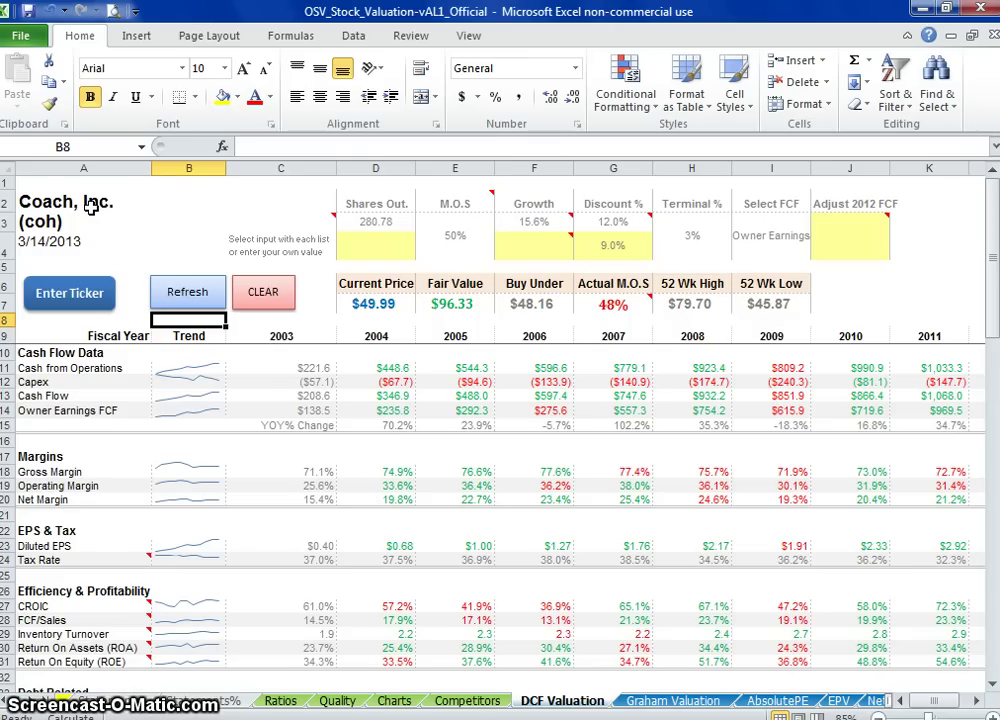
Step: Copy the ticker cell A3's bold 16-point formatting onto B2:B3 with Format Painter
click(90, 207)
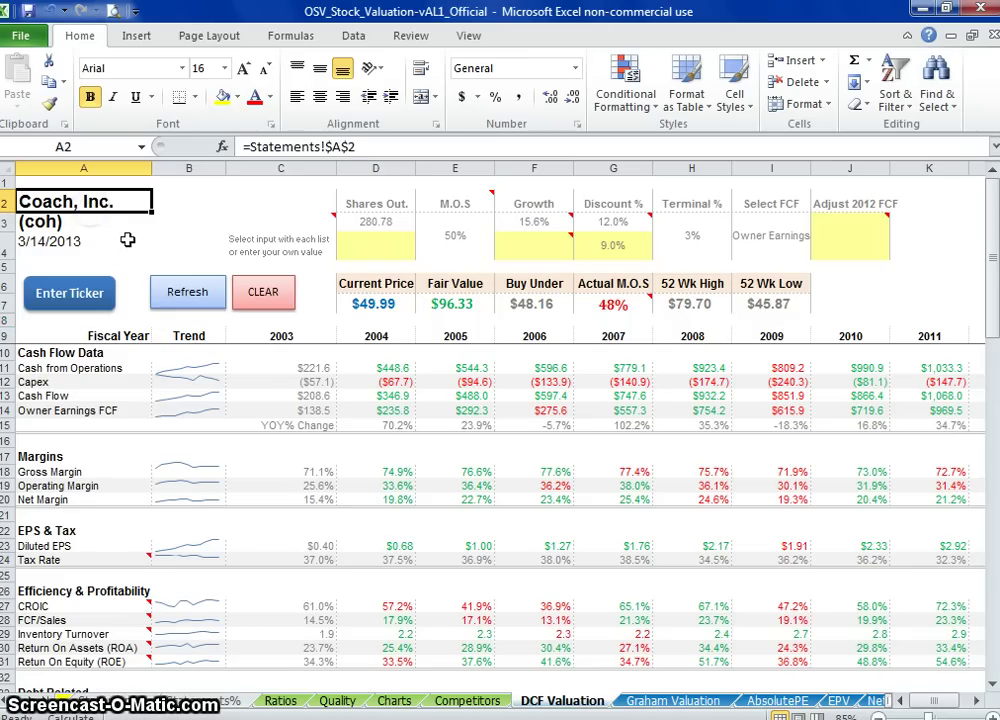
click(98, 226)
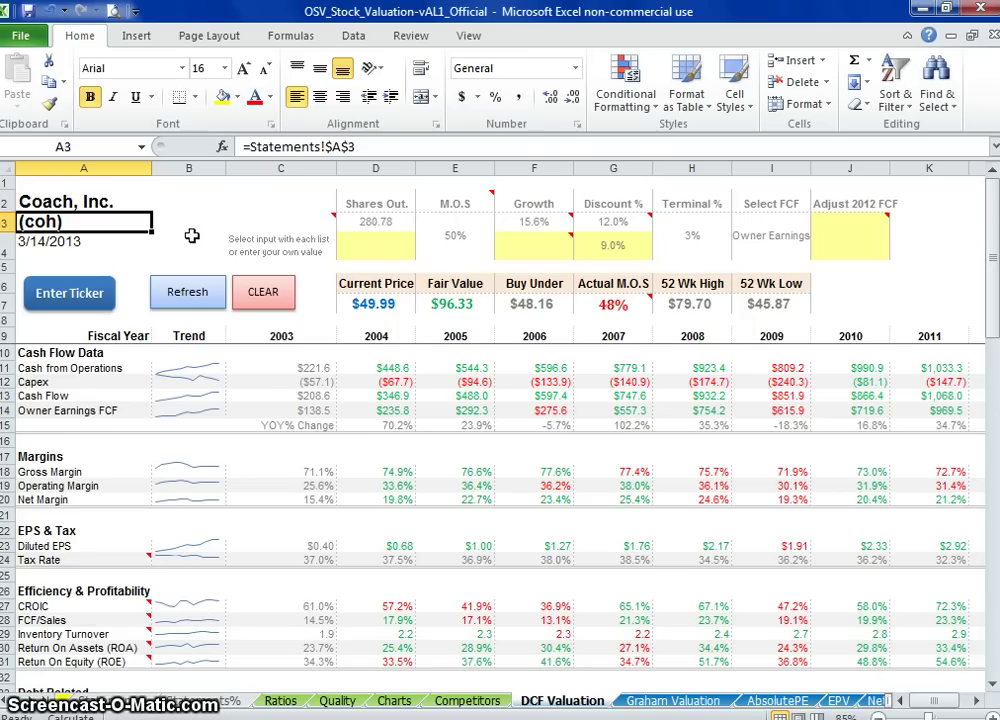
click(50, 118)
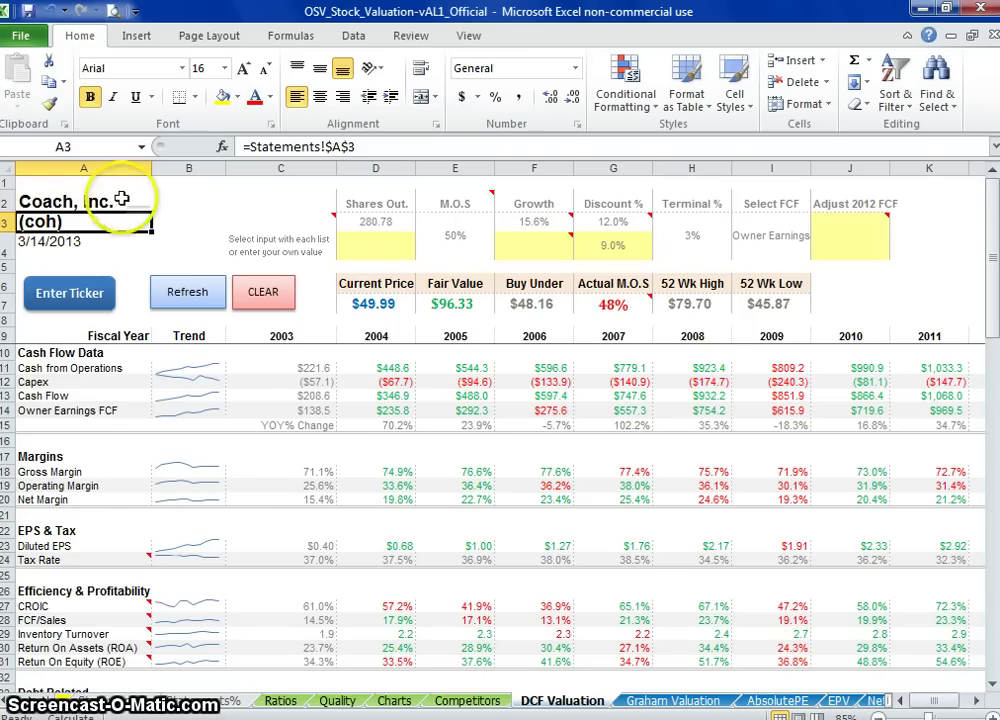
click(194, 205)
drag(194, 205, 201, 223)
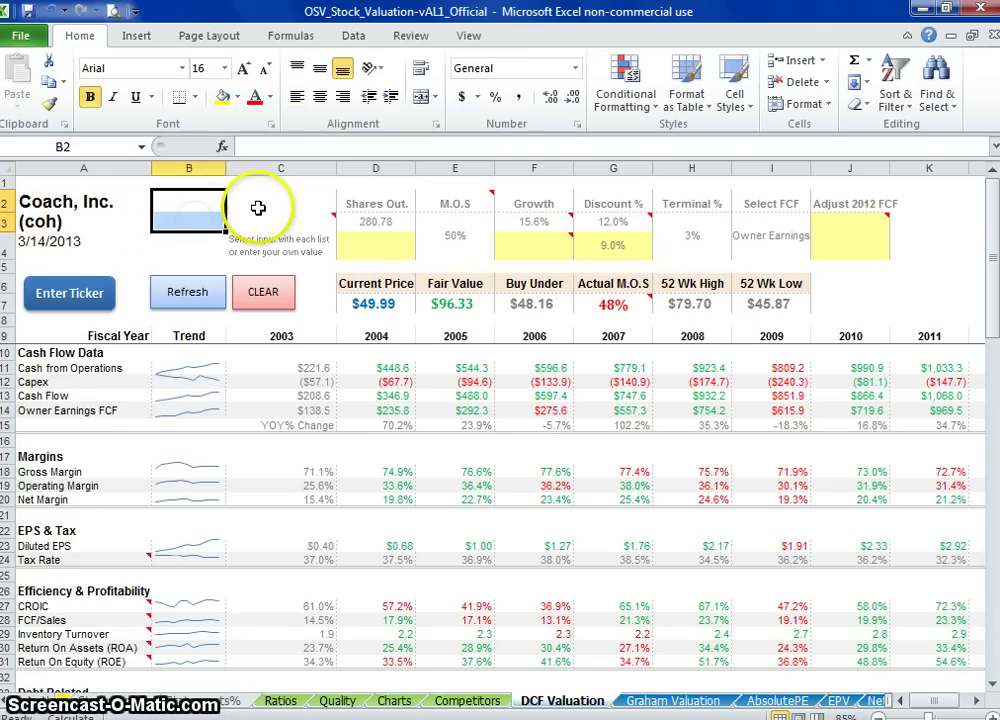